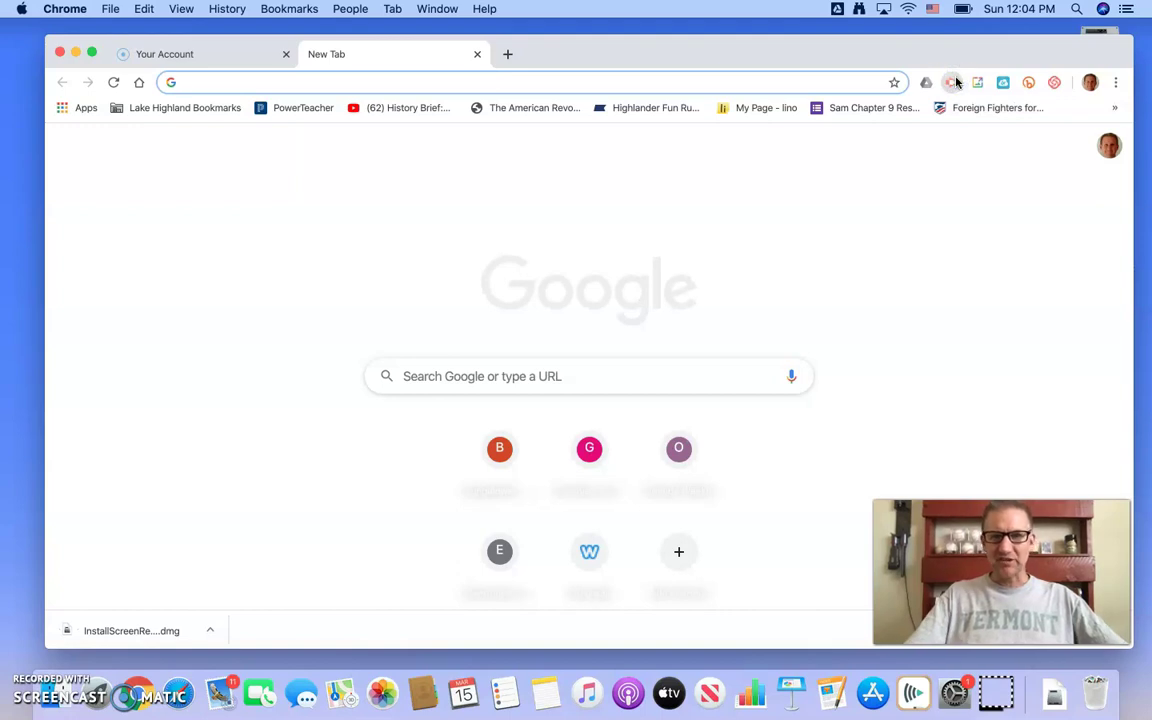
Sign in to Screencastify with Google and reopen its recording panel.
left_click(952, 82)
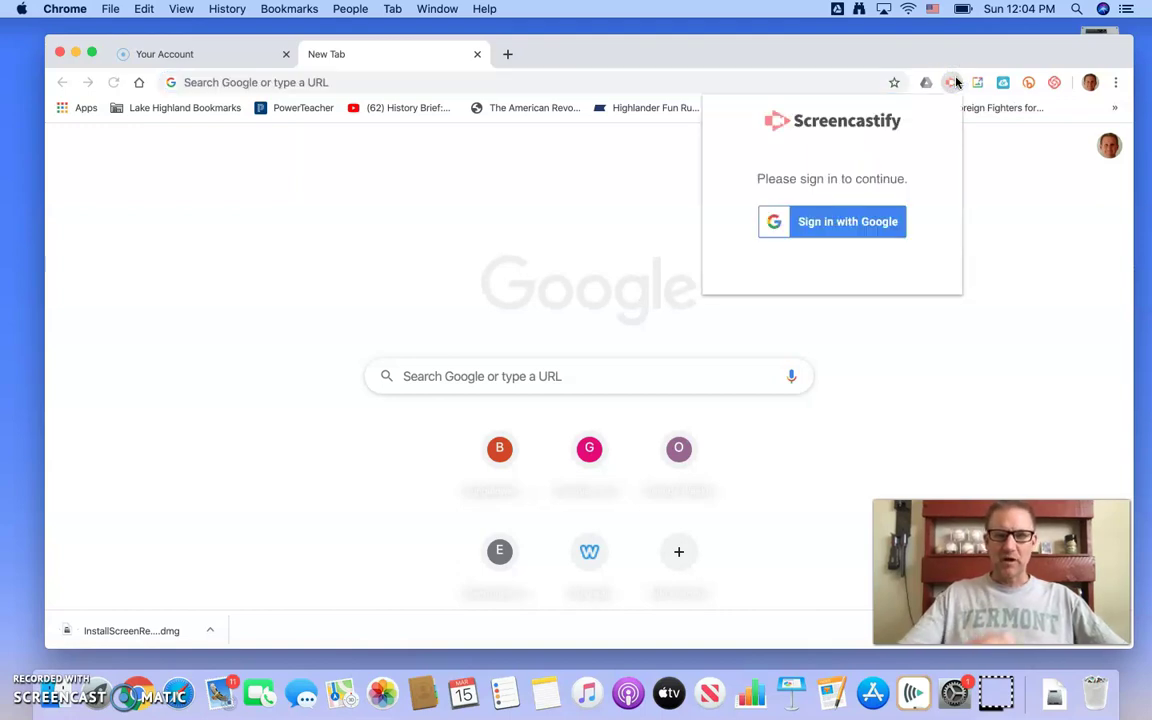
left_click(868, 222)
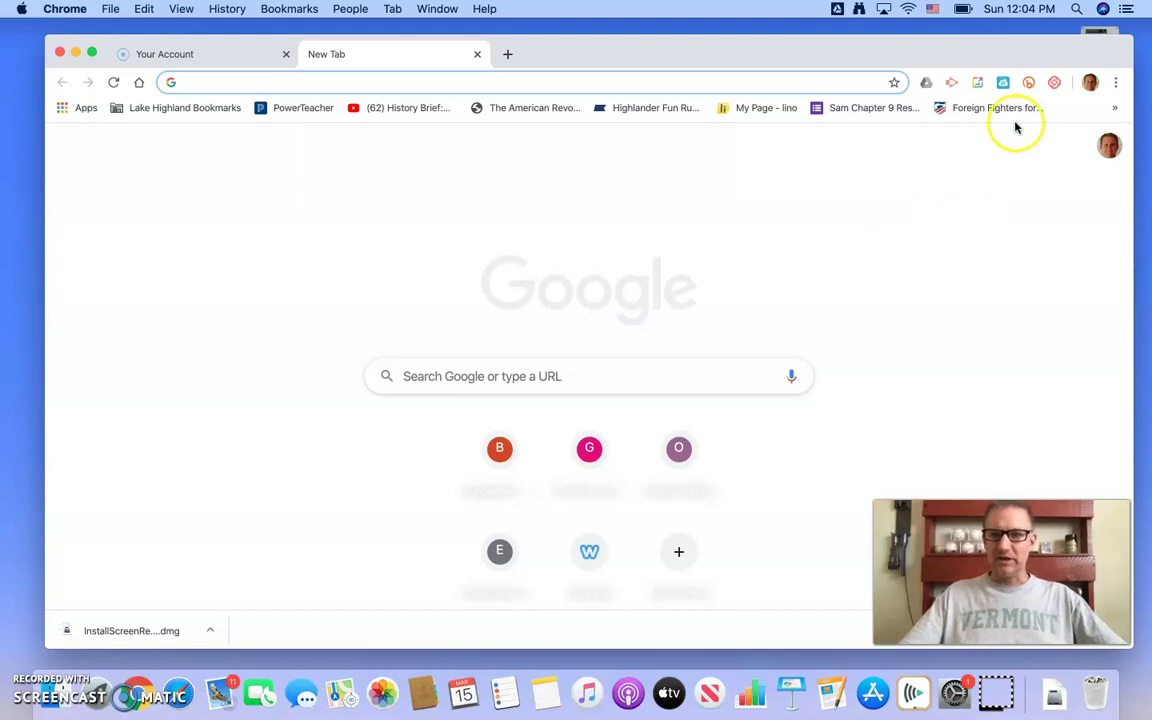
left_click(950, 82)
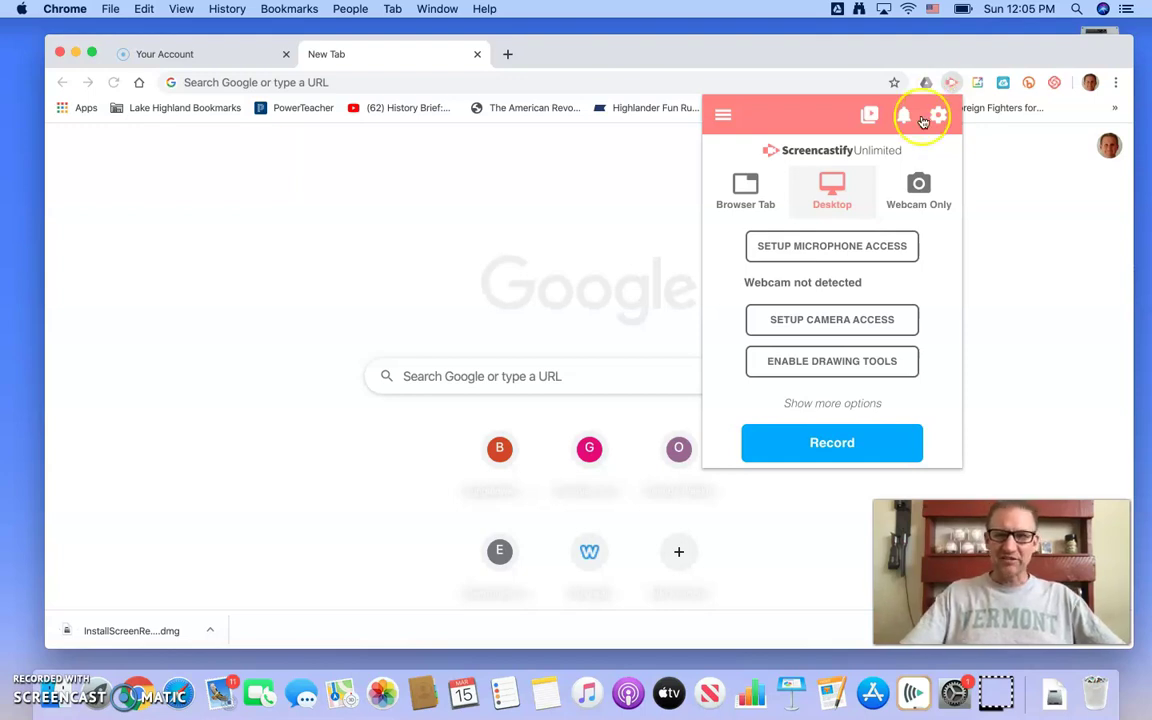
Allow Screencastify and Chrome to use the microphone and camera.
left_click(848, 252)
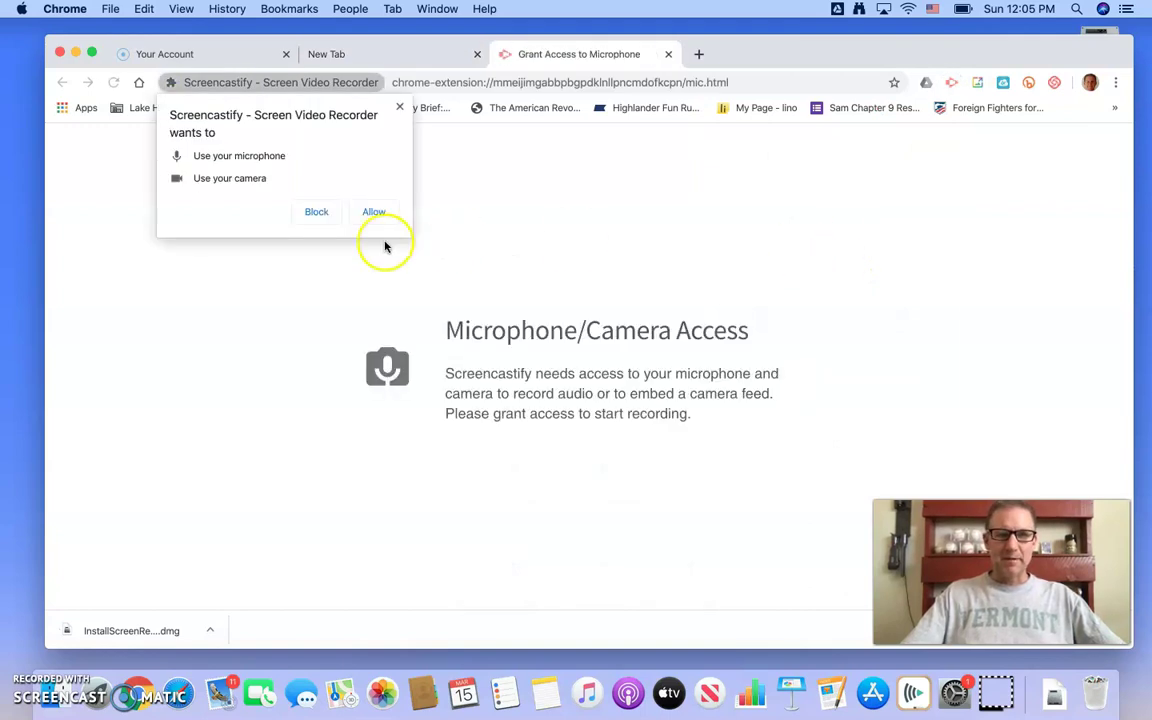
left_click(374, 213)
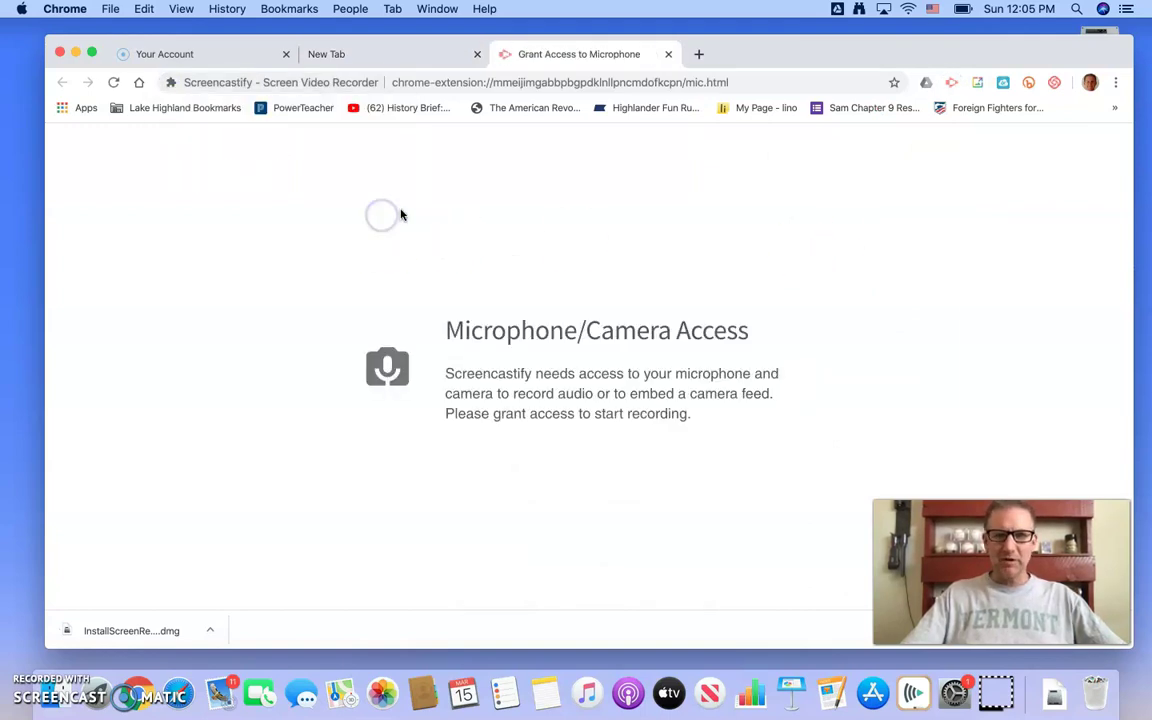
left_click(708, 254)
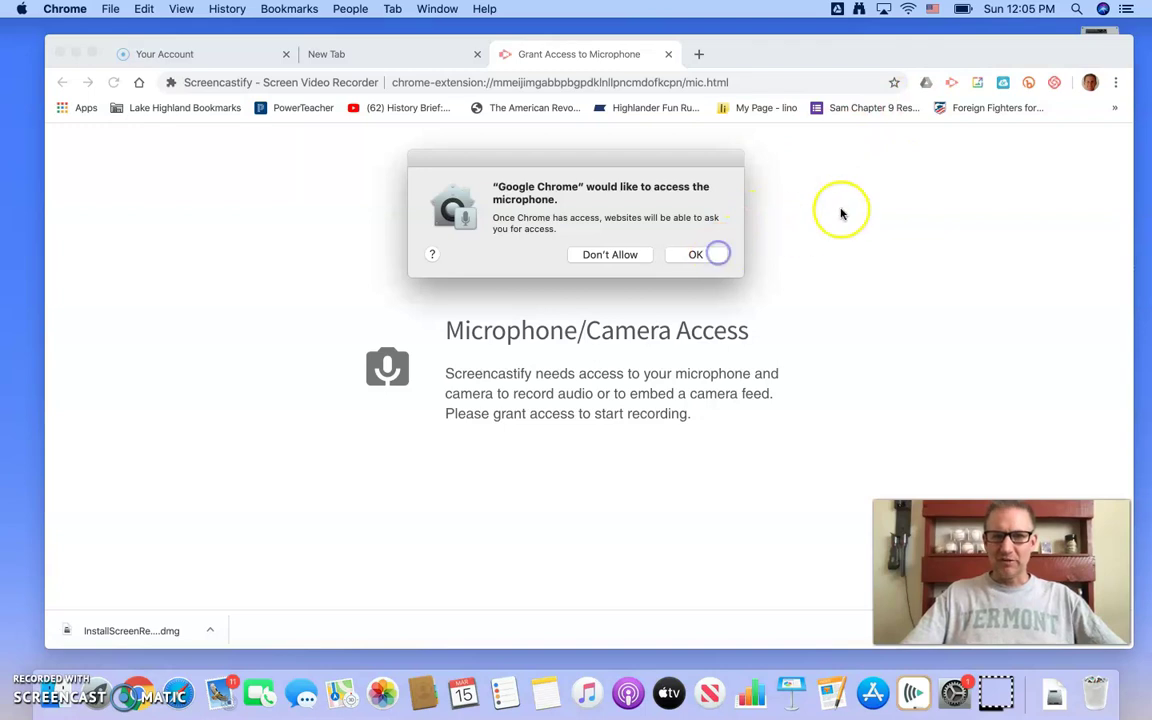
left_click(707, 255)
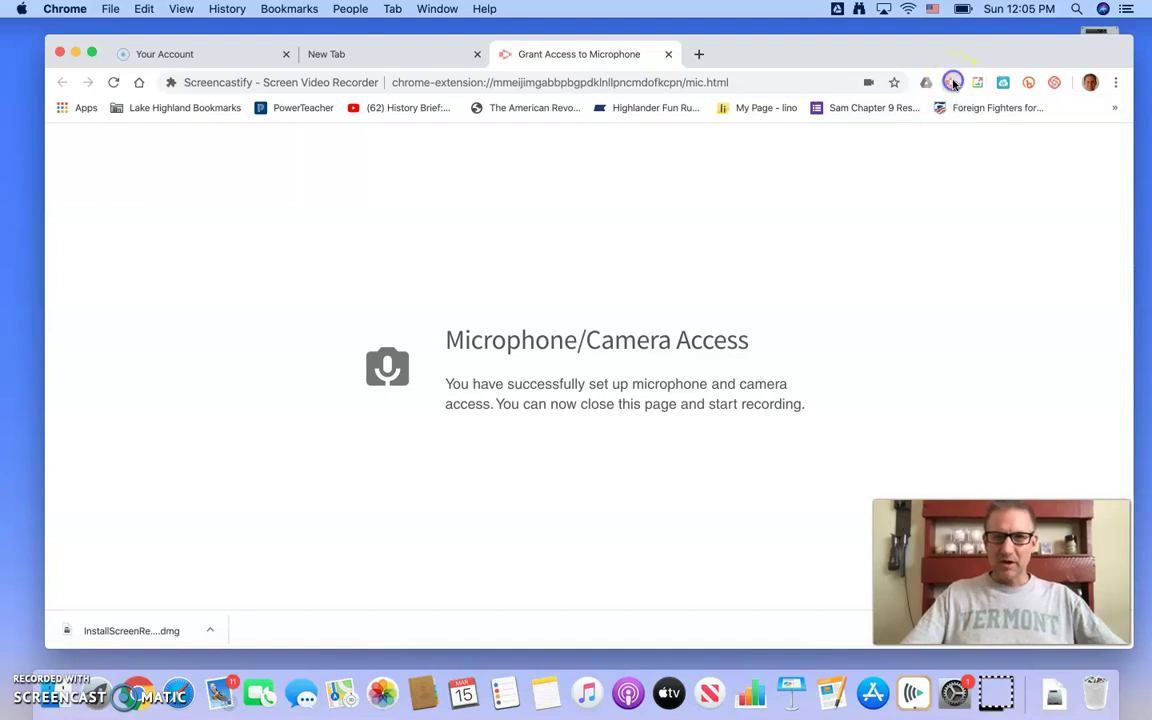
Enable Screencastify's drawing tools and grant their additional permissions.
left_click(952, 83)
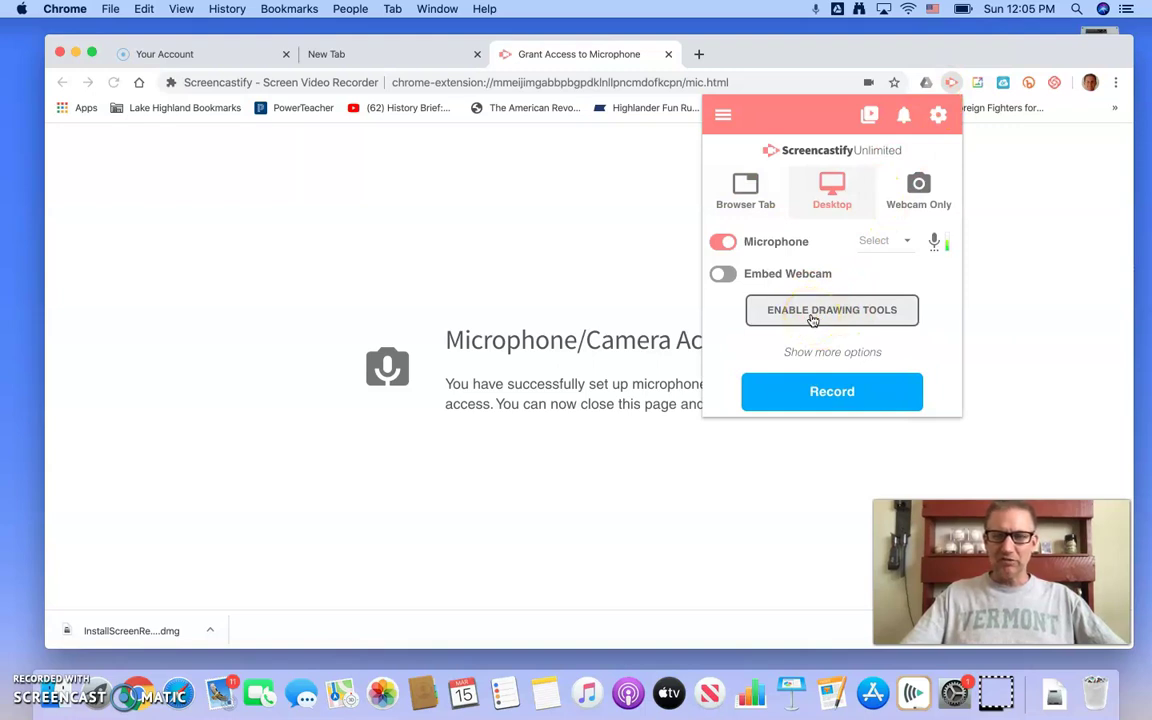
left_click(813, 318)
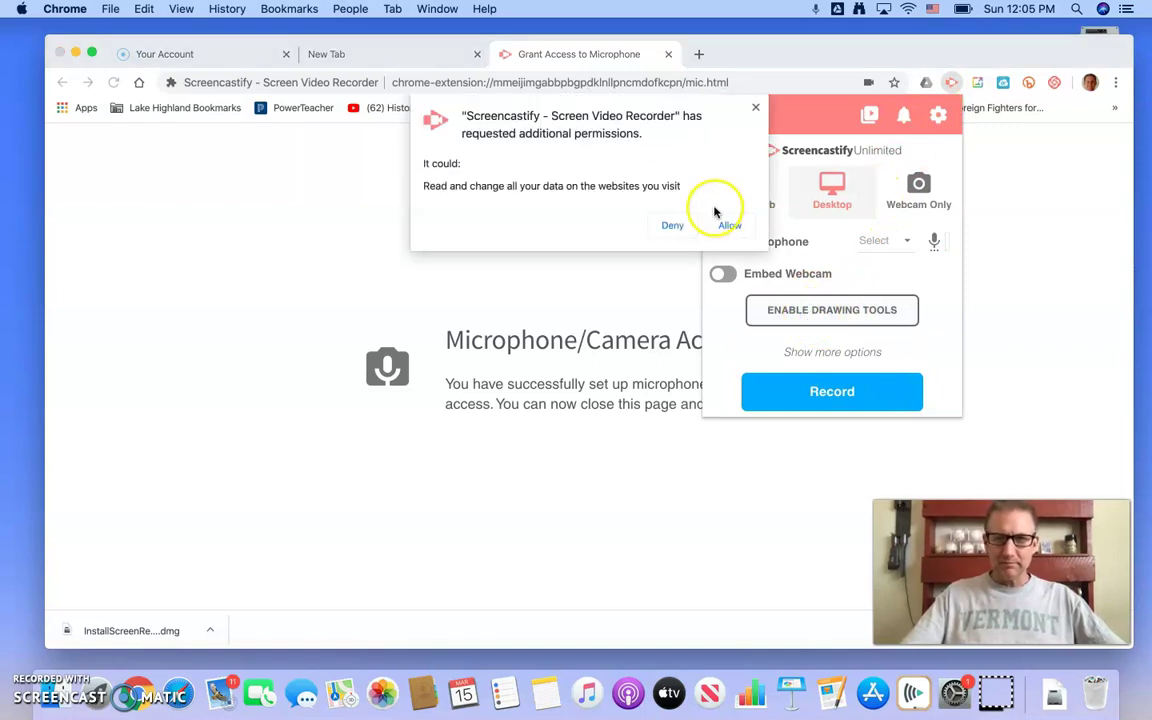
left_click(725, 224)
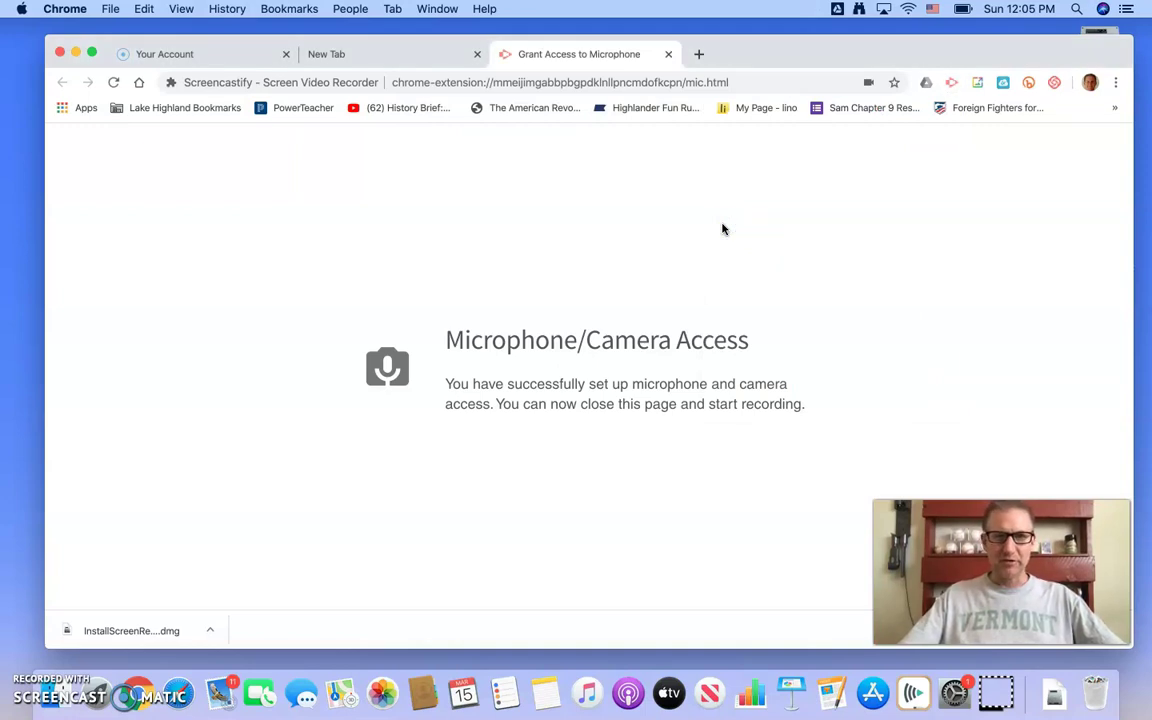
Keep Desktop mode and select the Default - MacBook Air Microphone (Built-in).
left_click(953, 84)
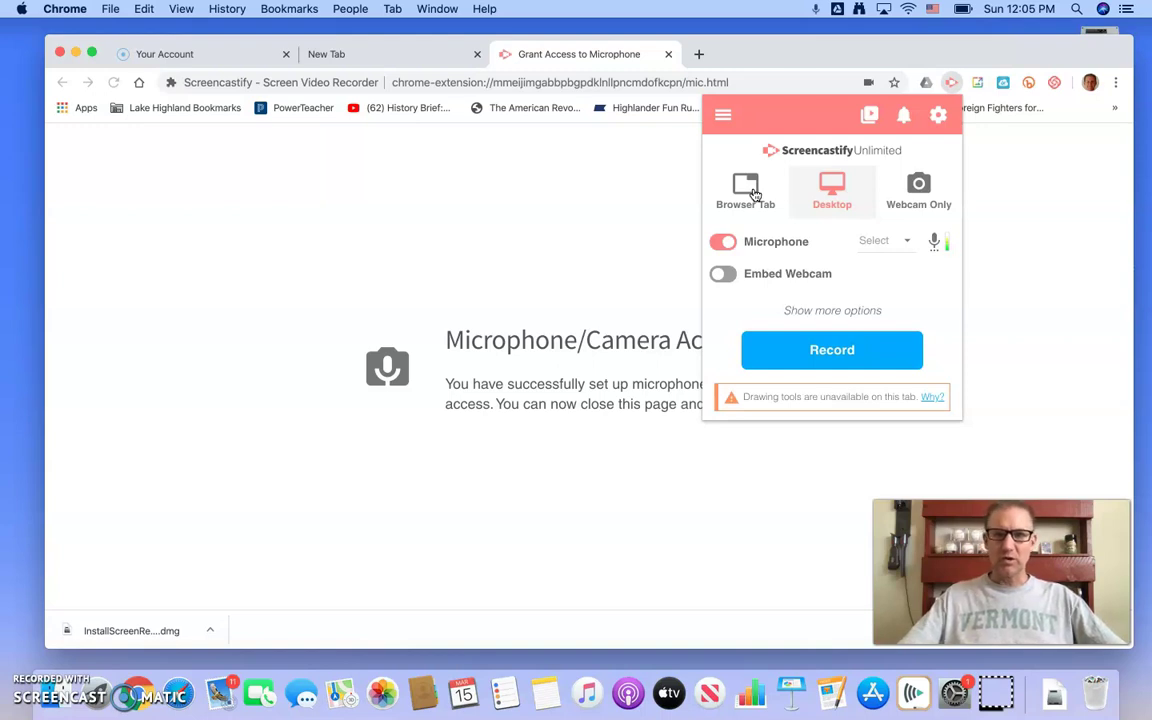
left_click(920, 192)
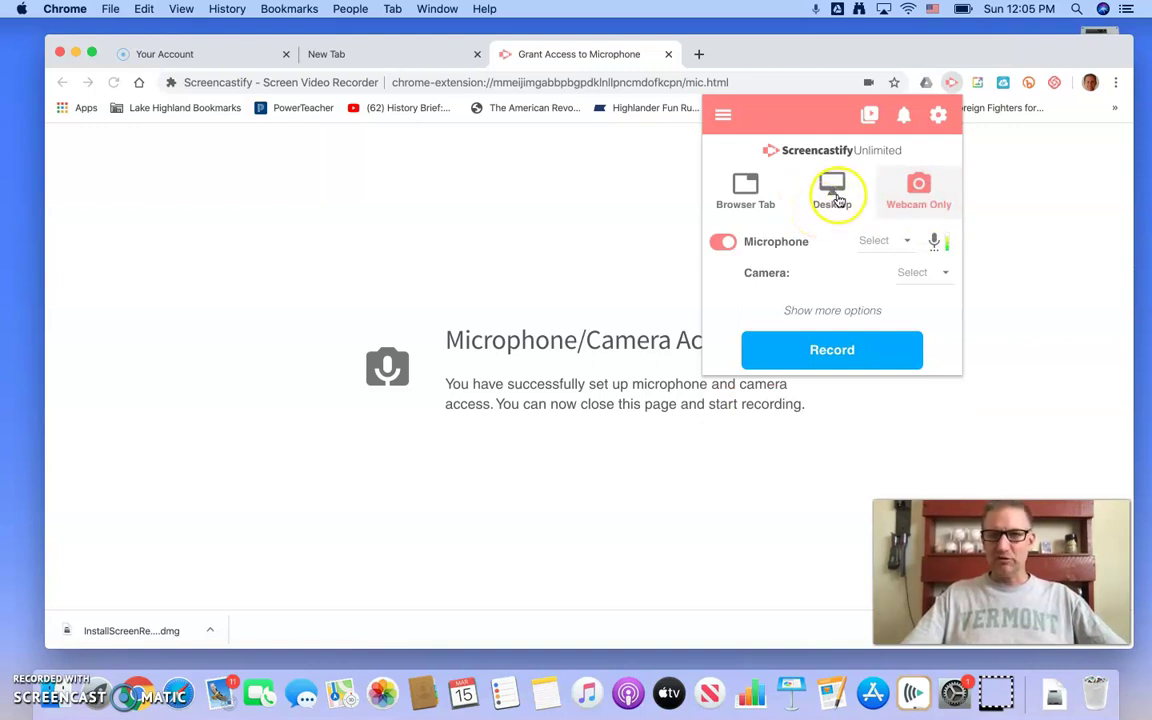
left_click(828, 194)
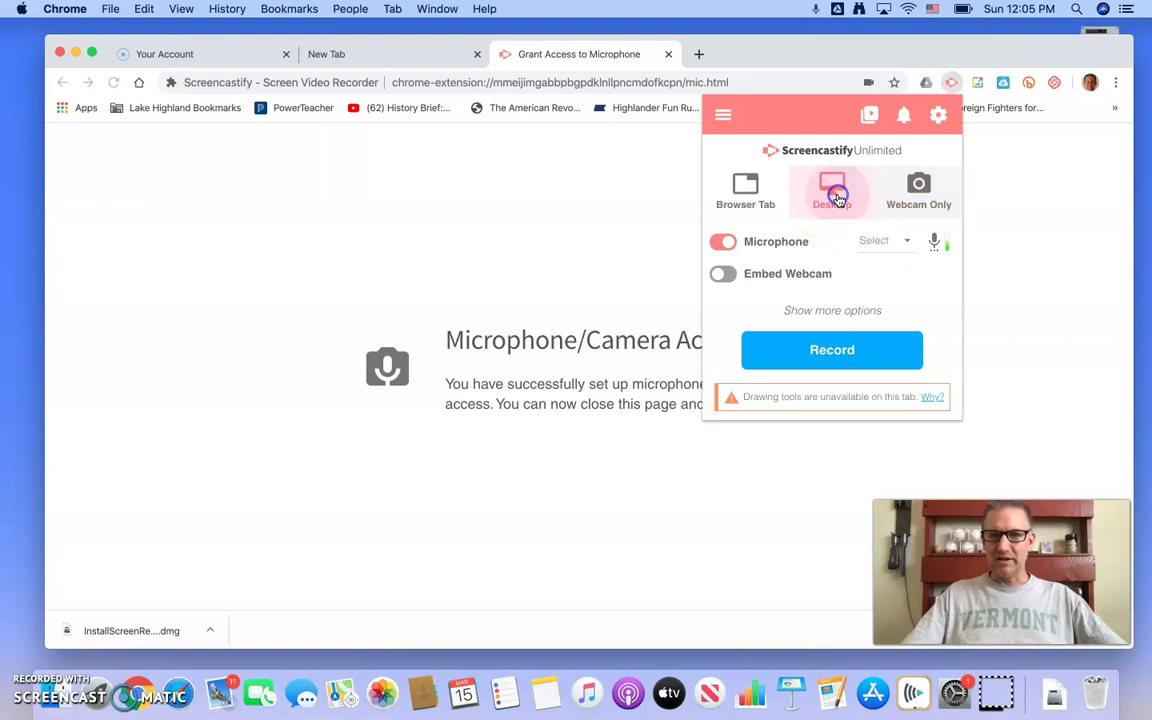
left_click(909, 246)
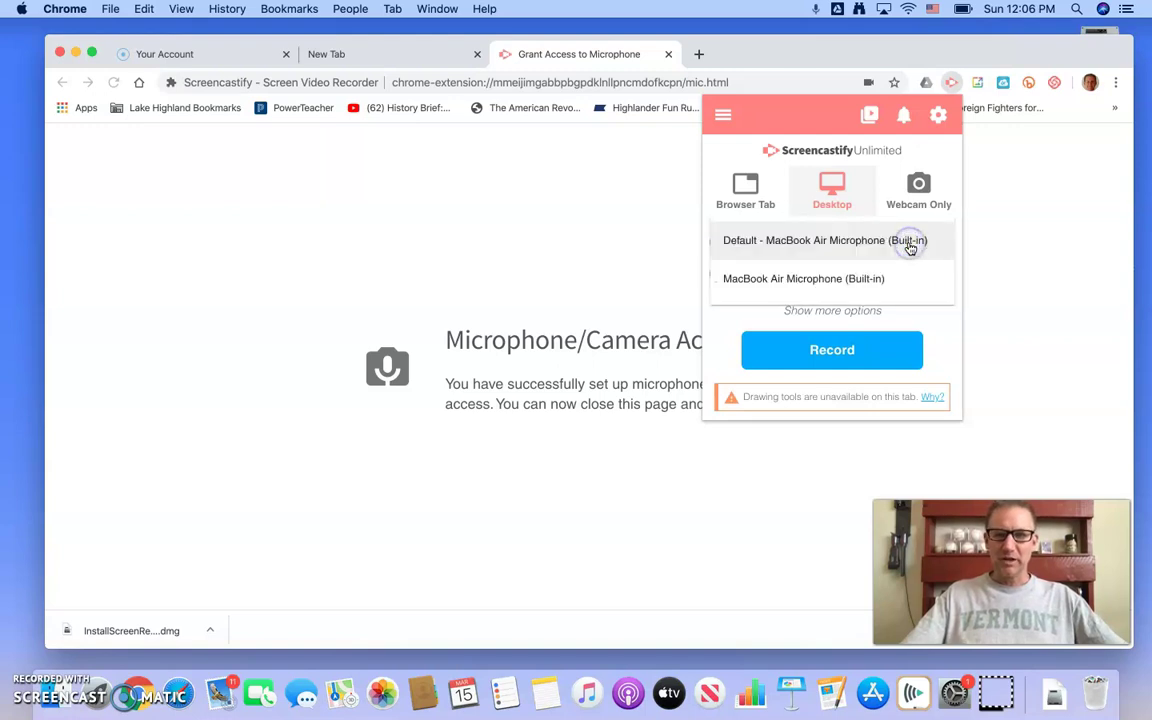
left_click(885, 253)
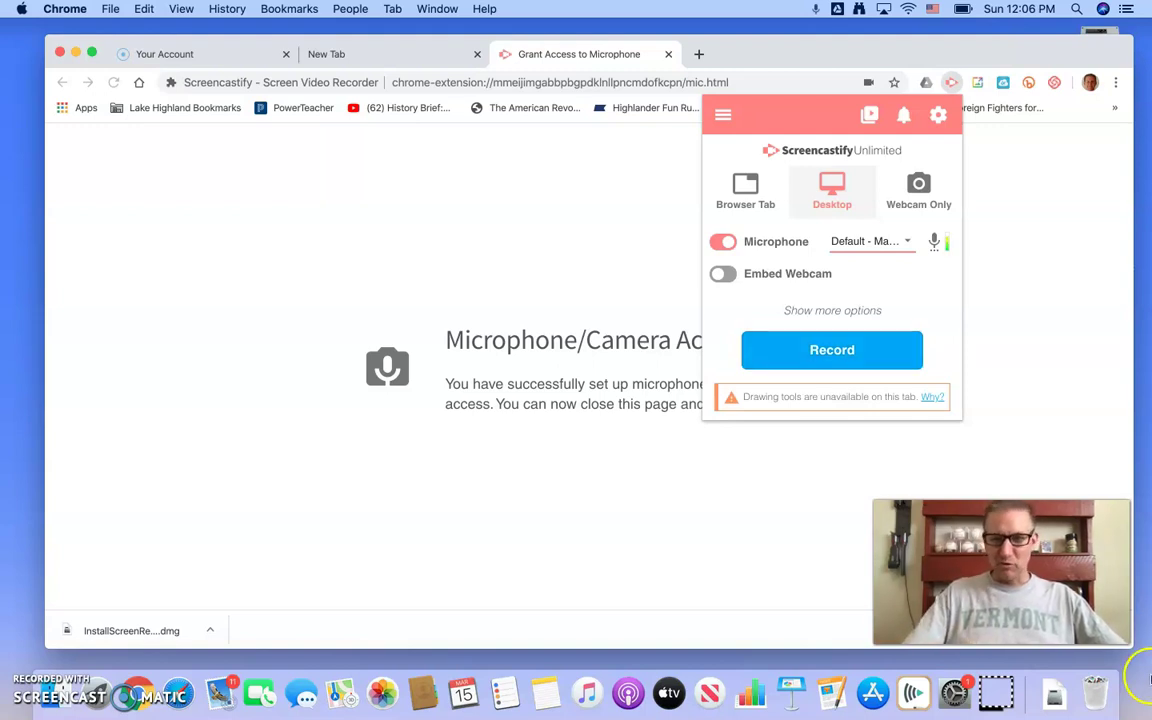
left_click(1052, 703)
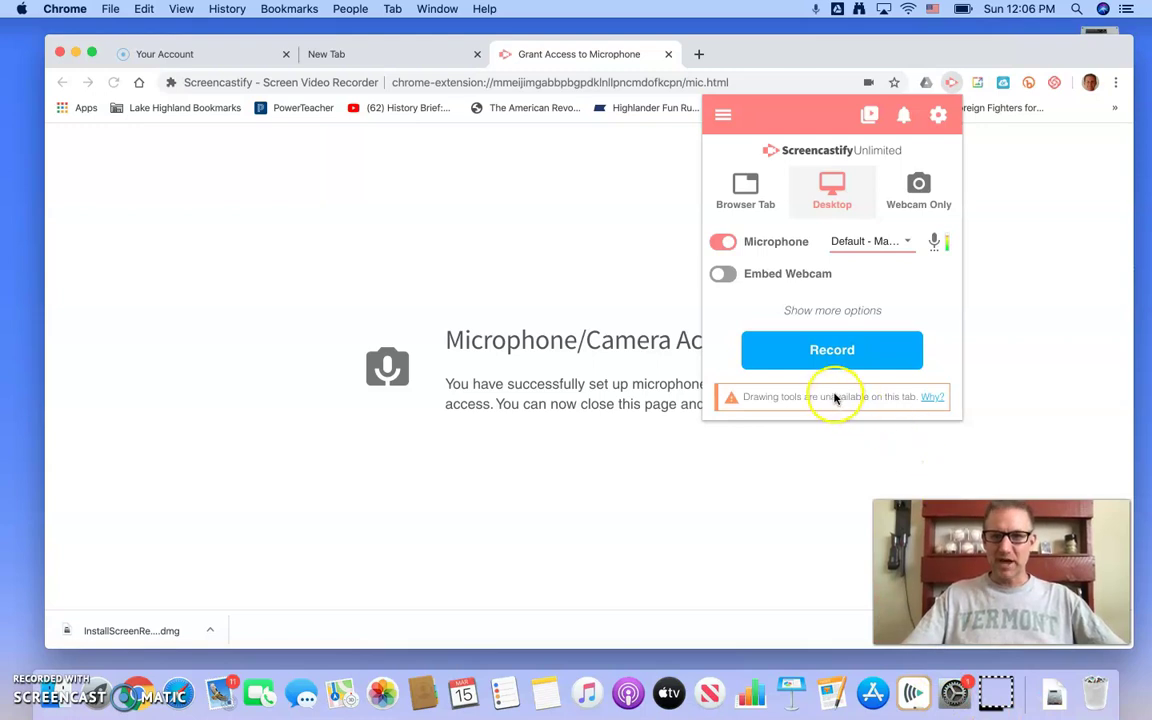
Tick Google Chrome under Privacy > Screen Recording, then quit and relaunch Chrome.
left_click(848, 346)
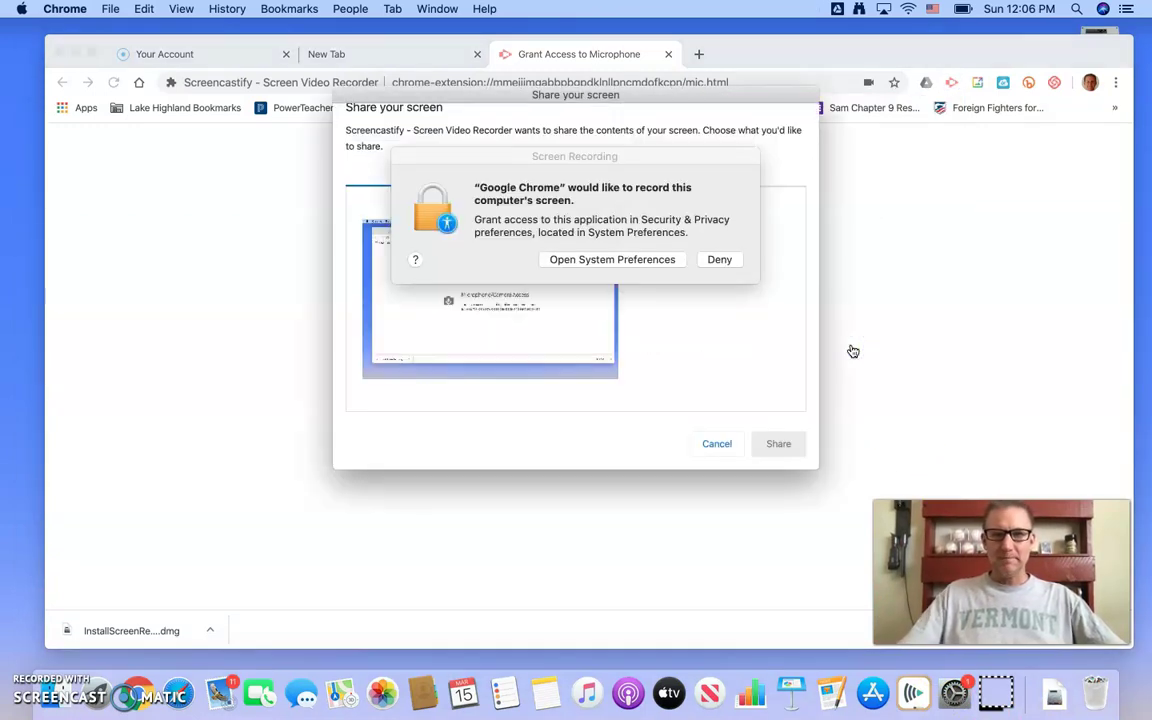
left_click(648, 261)
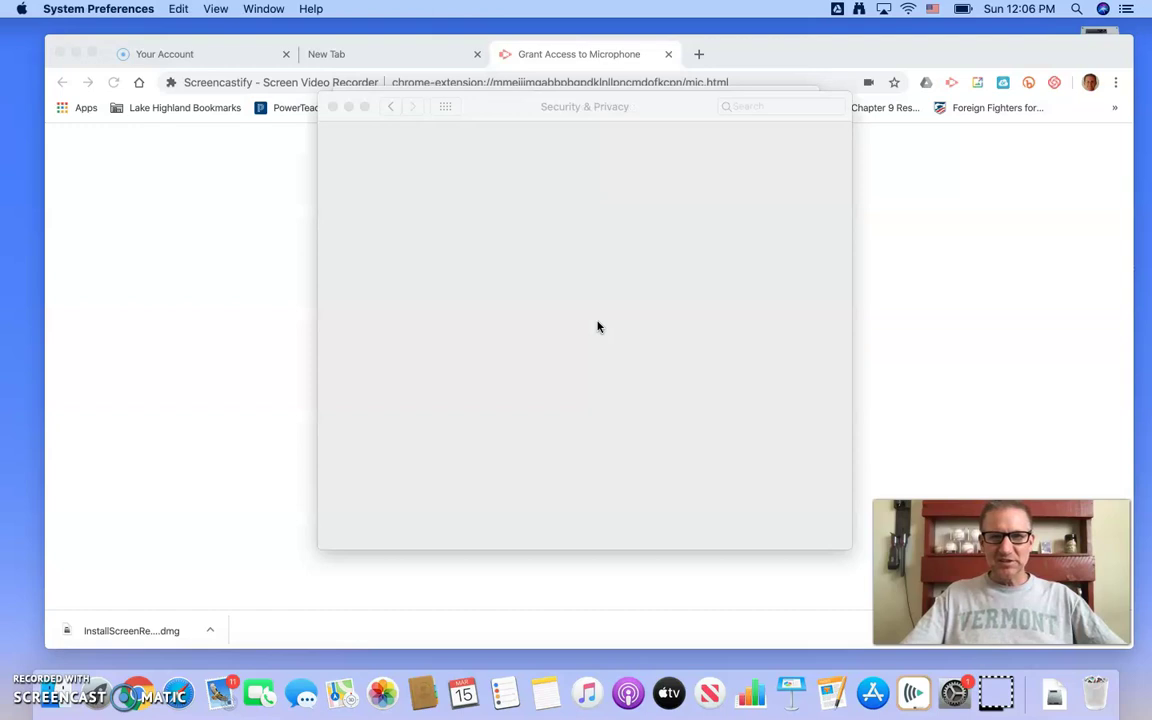
left_click(615, 284)
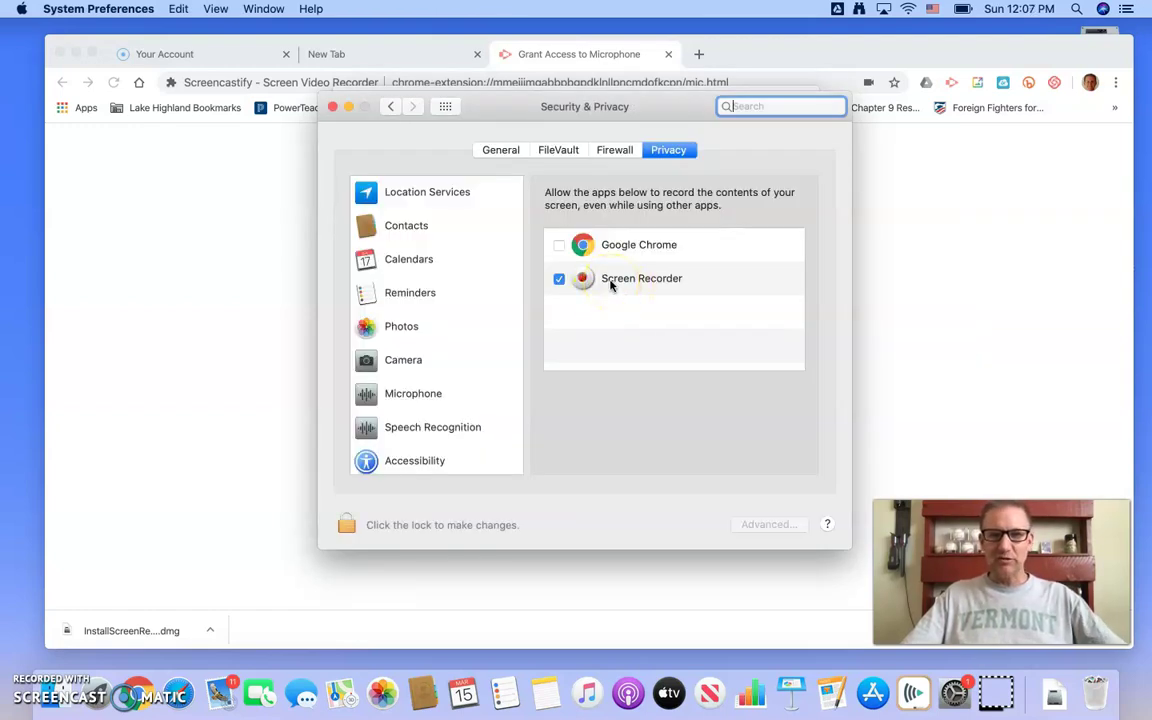
left_click(559, 245)
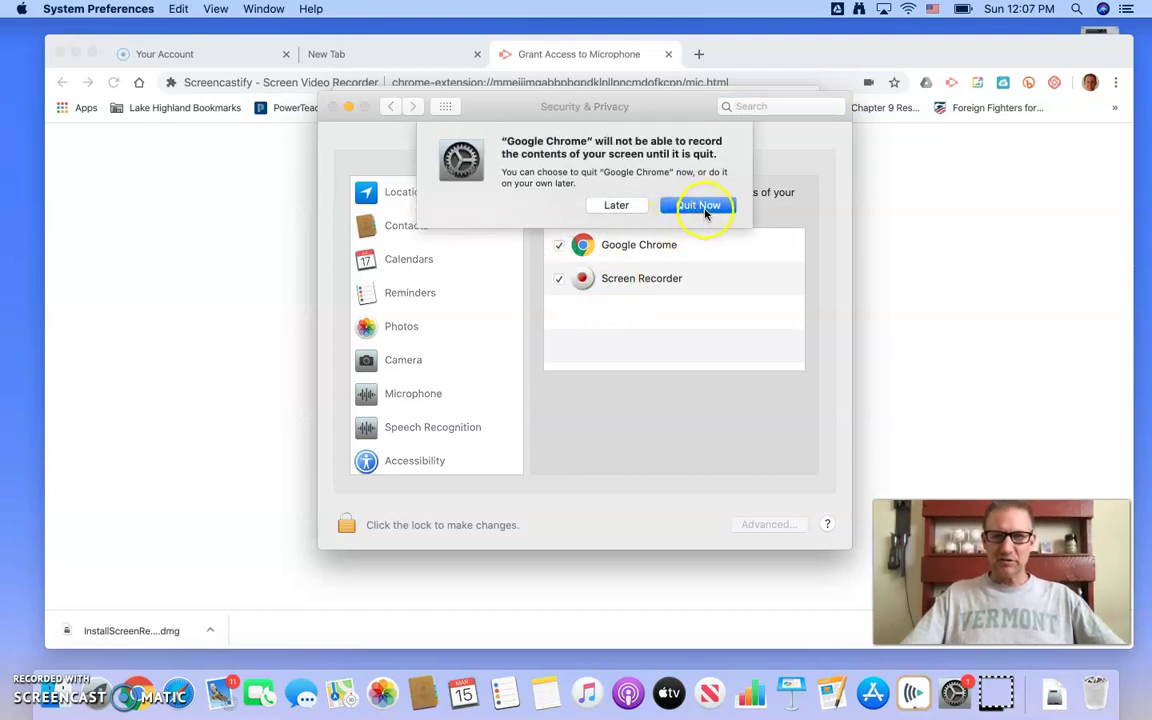
left_click(700, 206)
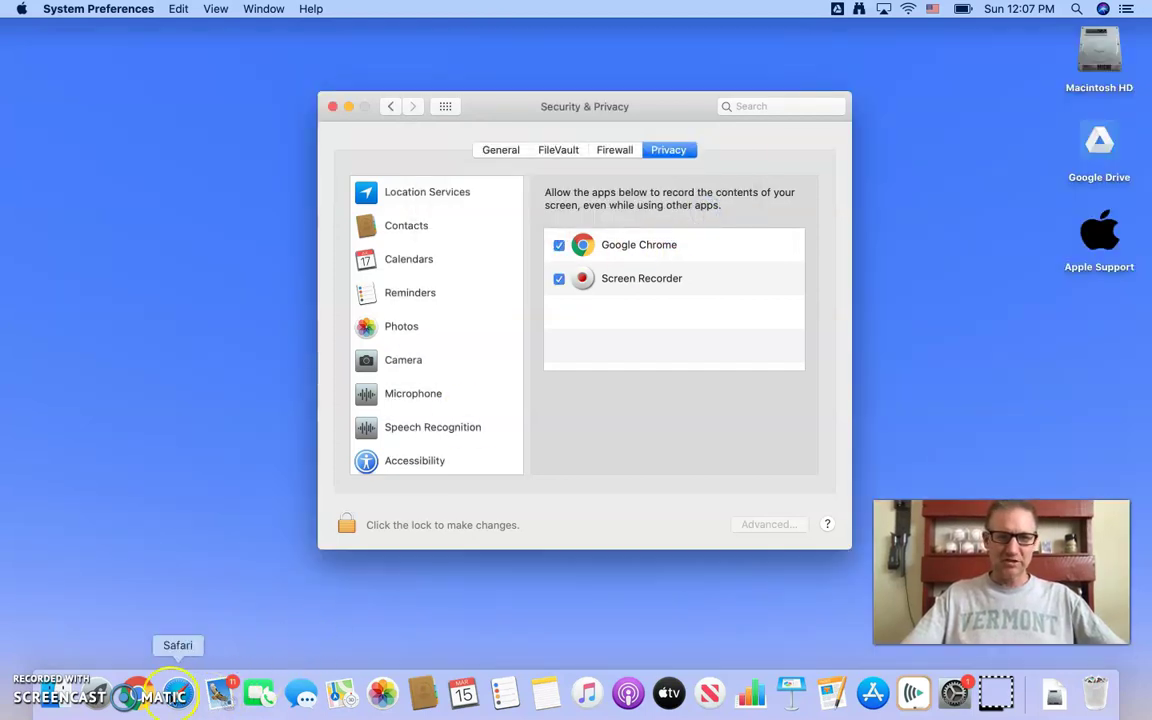
left_click(136, 697)
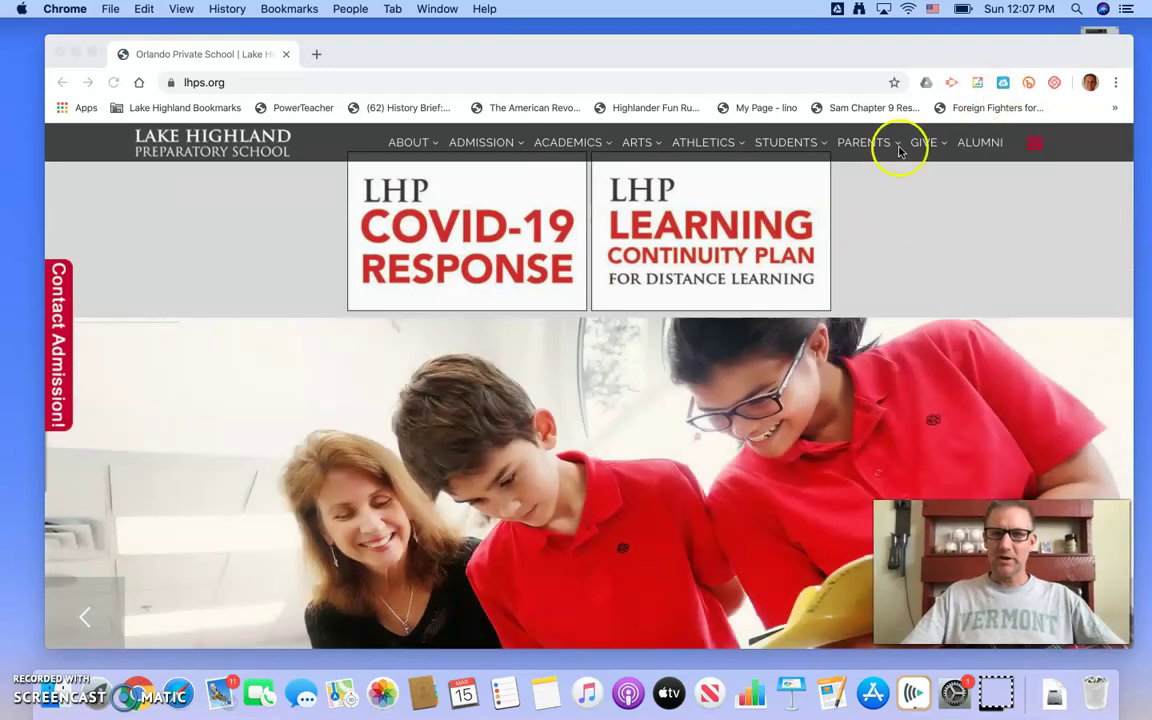
Start a new Desktop recording and pick Your Entire Screen as the capture source.
left_click(952, 85)
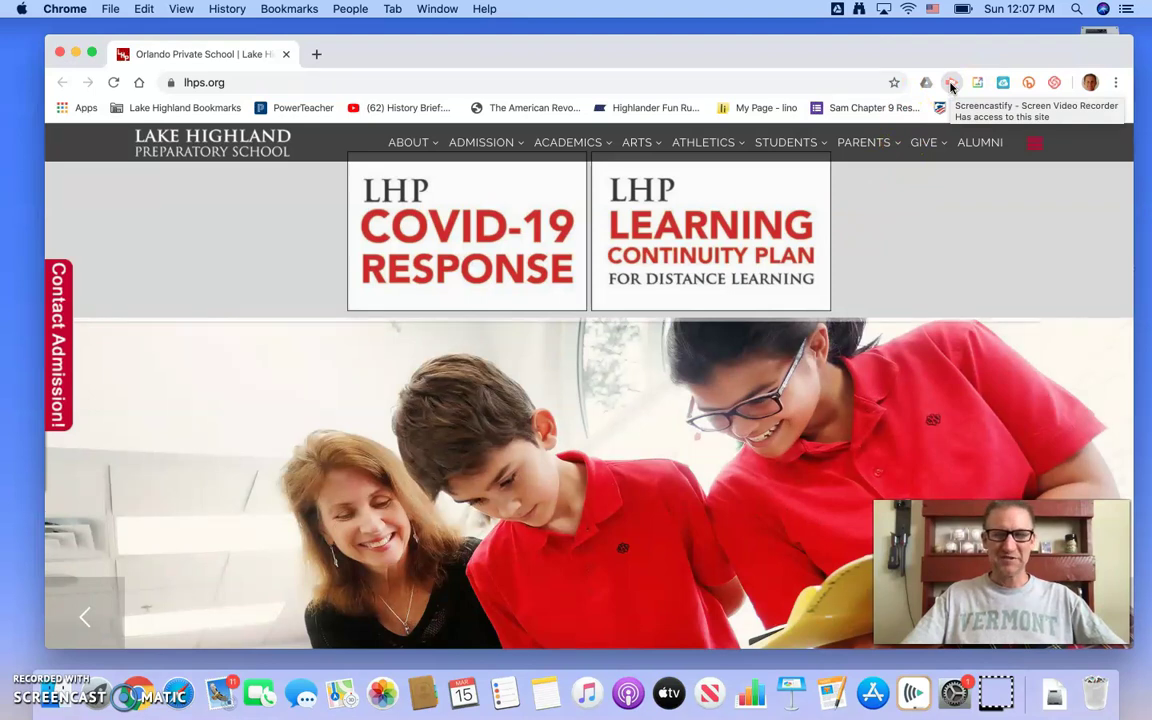
left_click(952, 85)
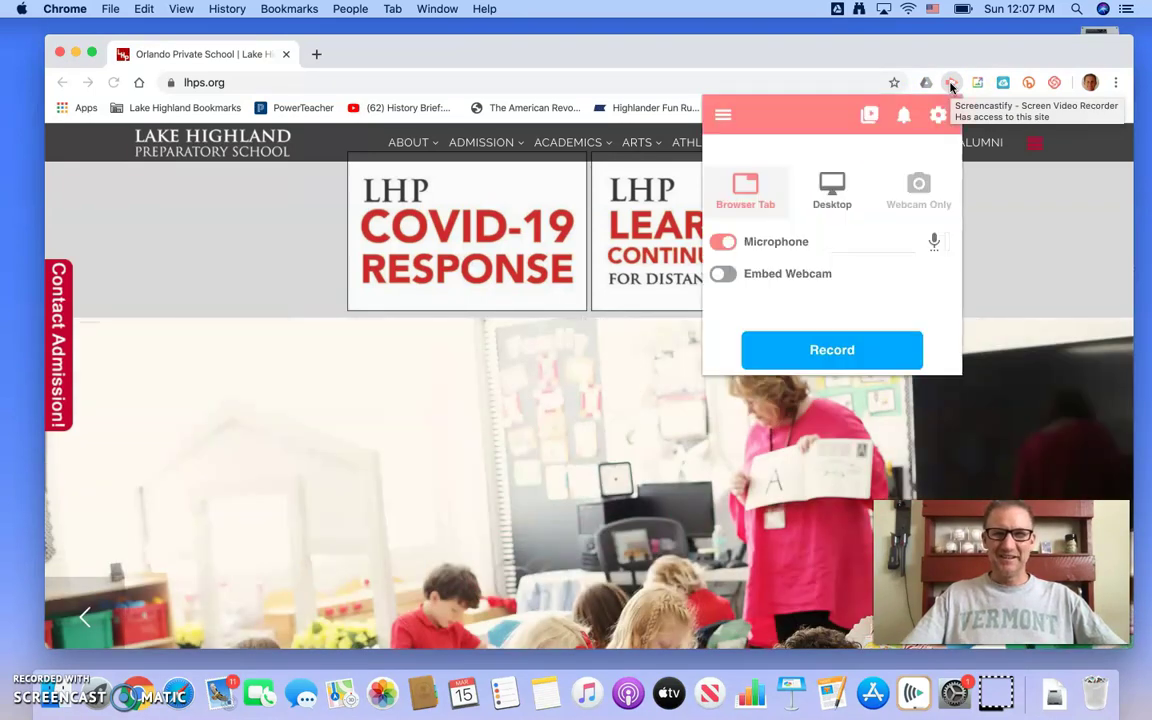
left_click(828, 360)
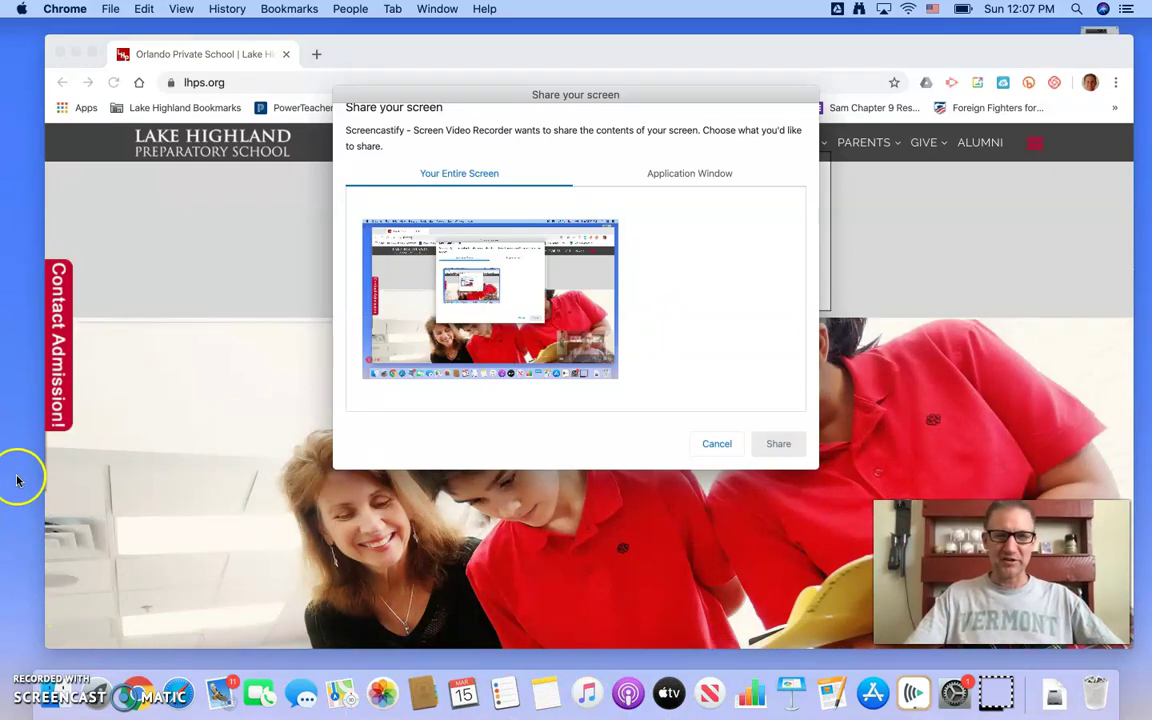
left_click(682, 174)
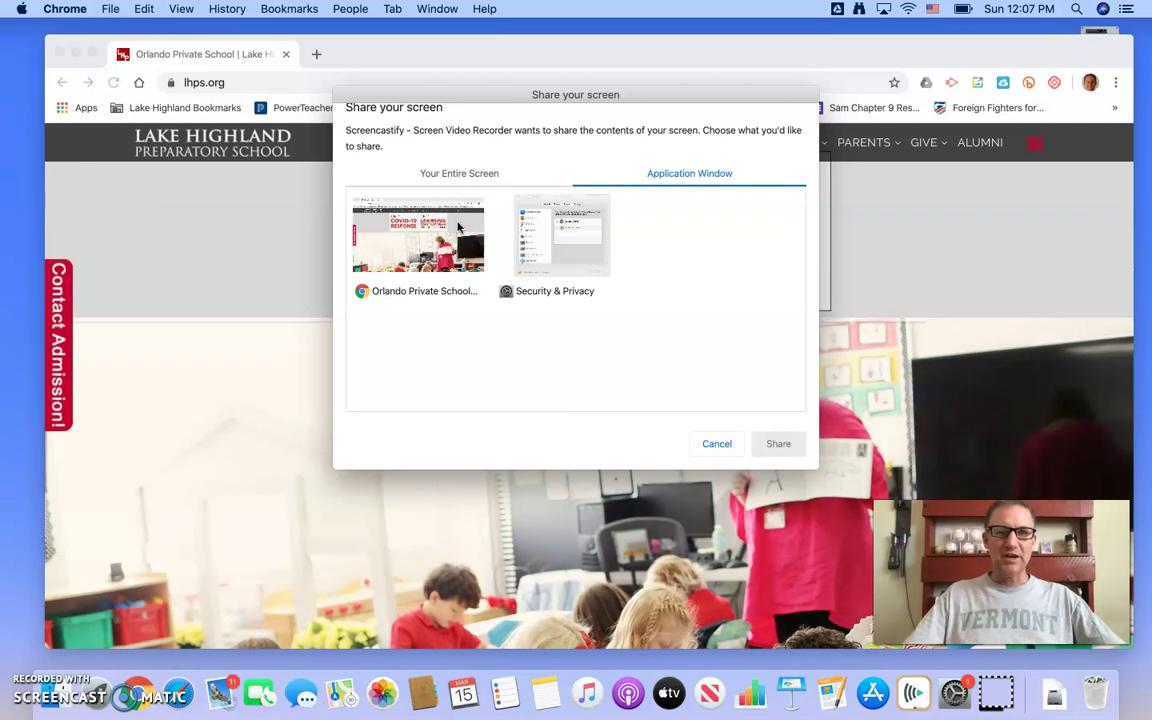
left_click(447, 172)
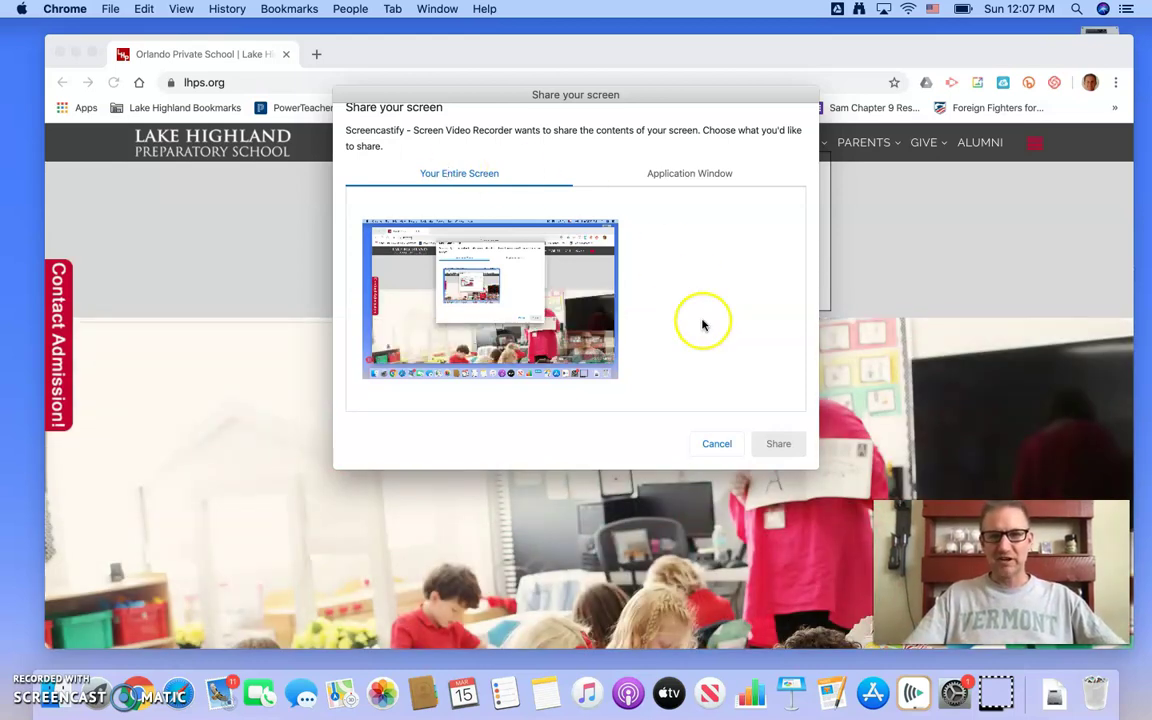
left_click(781, 446)
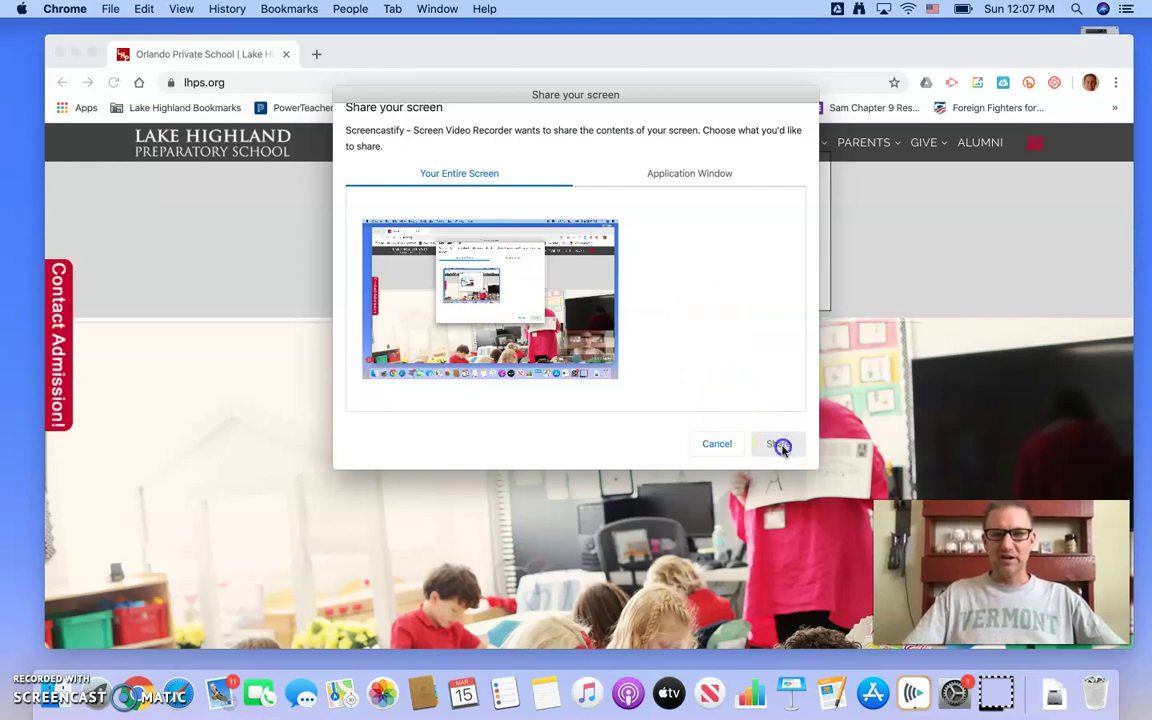
left_click(591, 342)
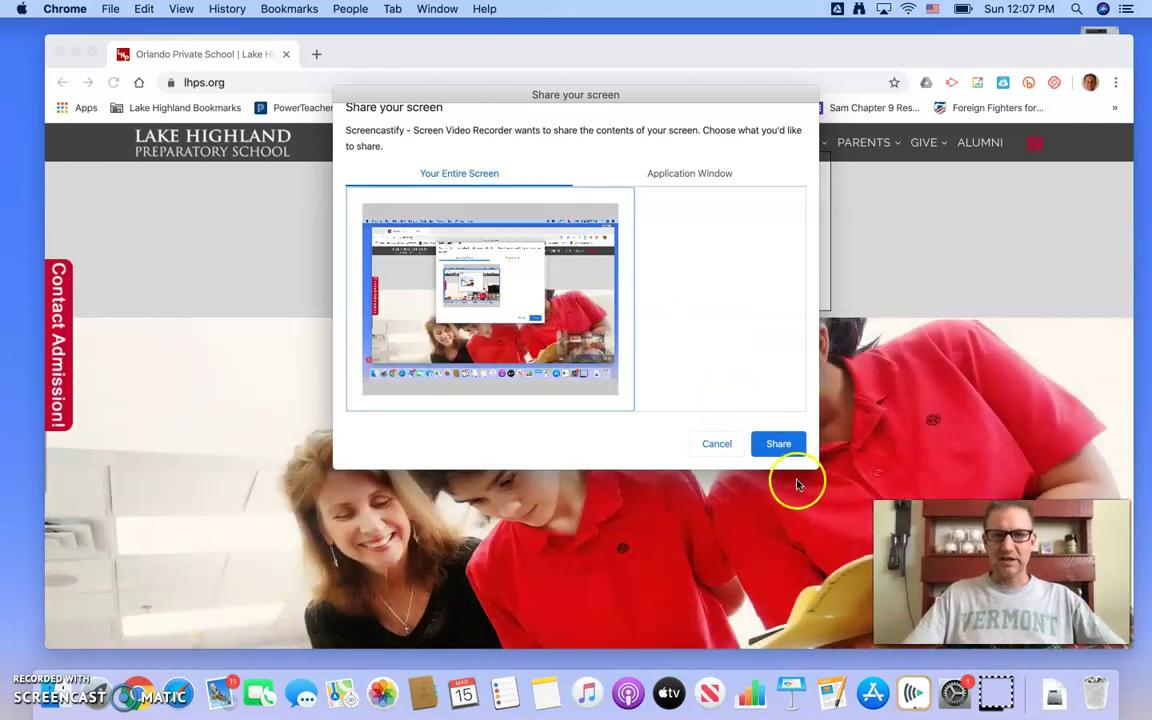
Record the screen while opening The American Revolution bookmark, then stop sharing.
left_click(781, 445)
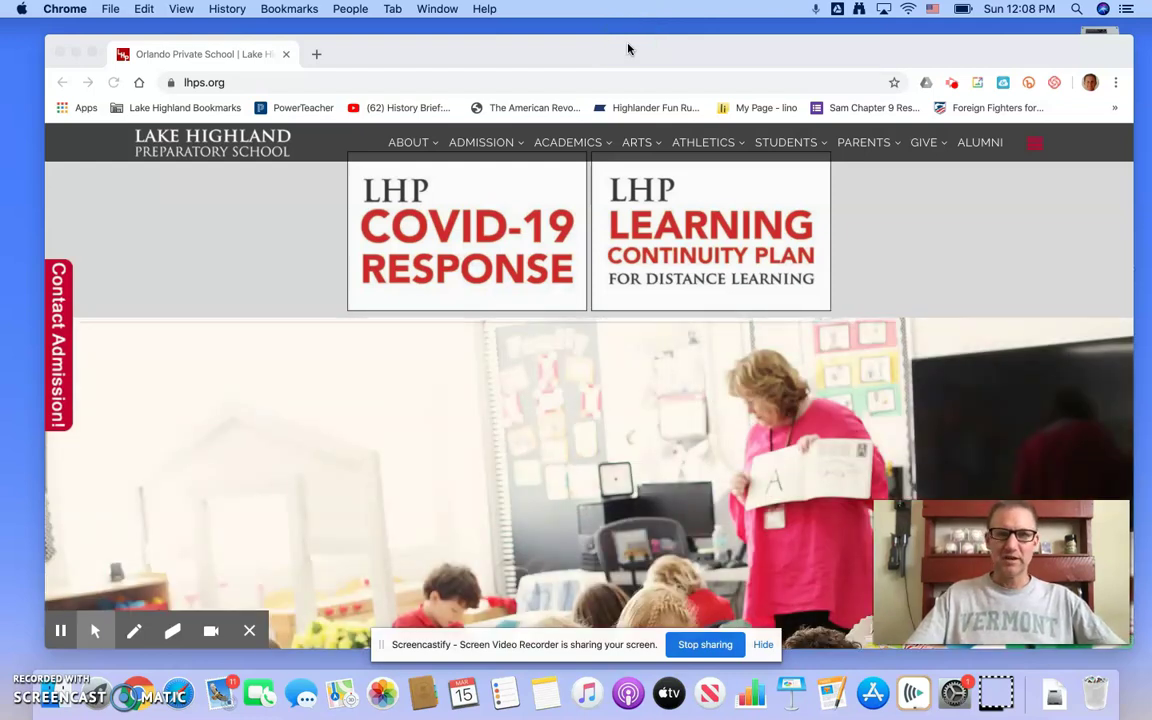
left_click(514, 108)
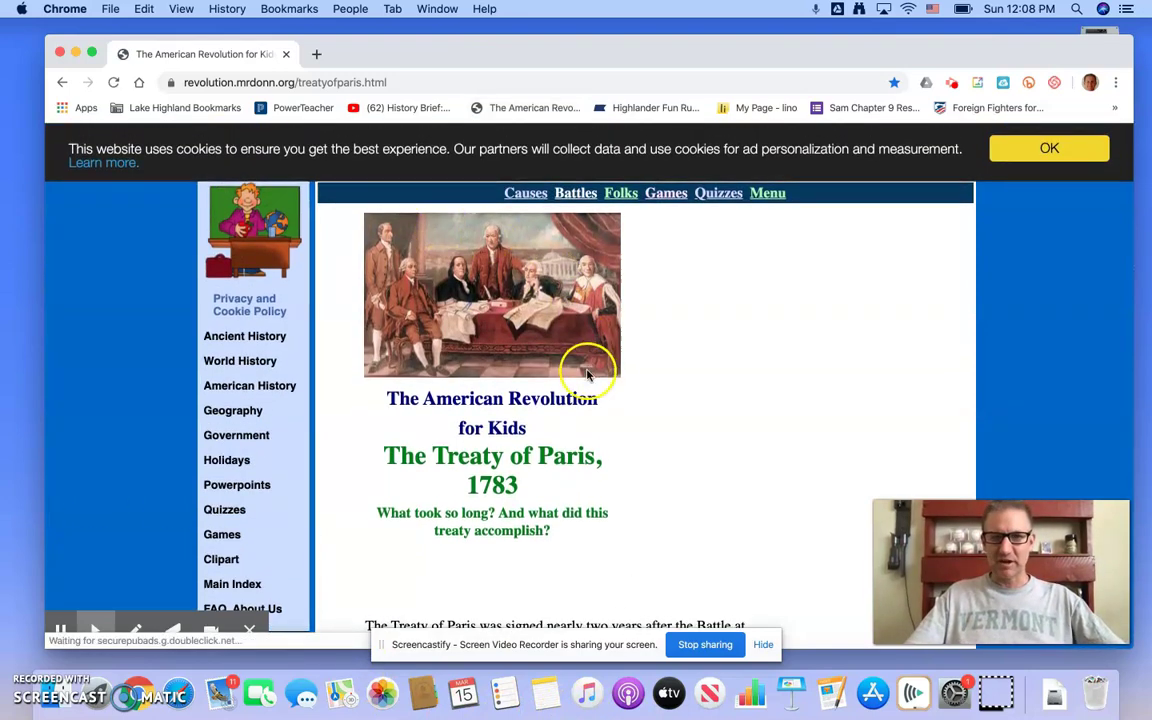
left_click(700, 645)
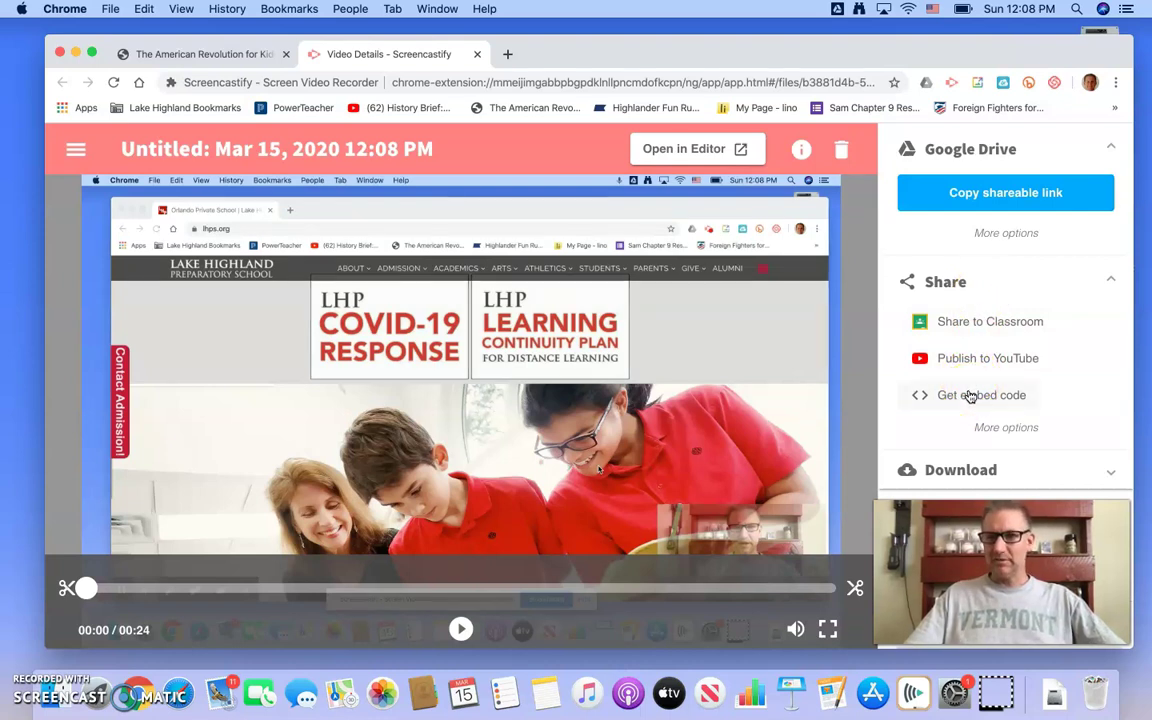
Copy the recording's shareable link and view its file on Google Drive.
left_click(997, 191)
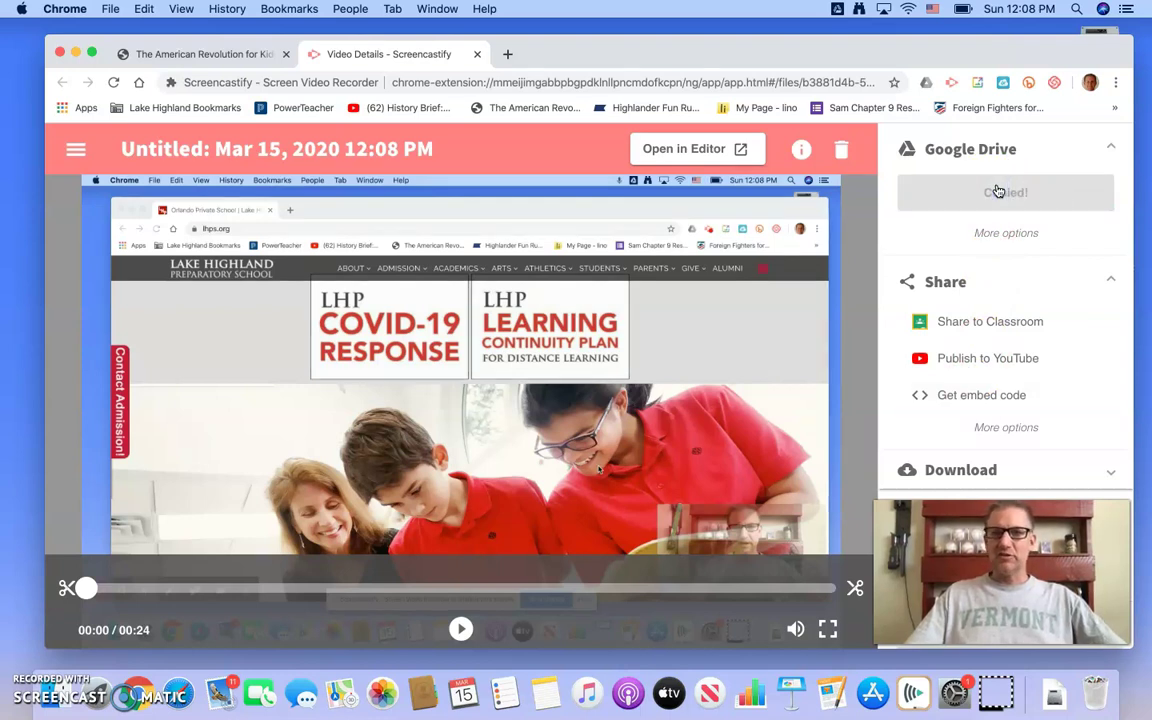
left_click(1000, 232)
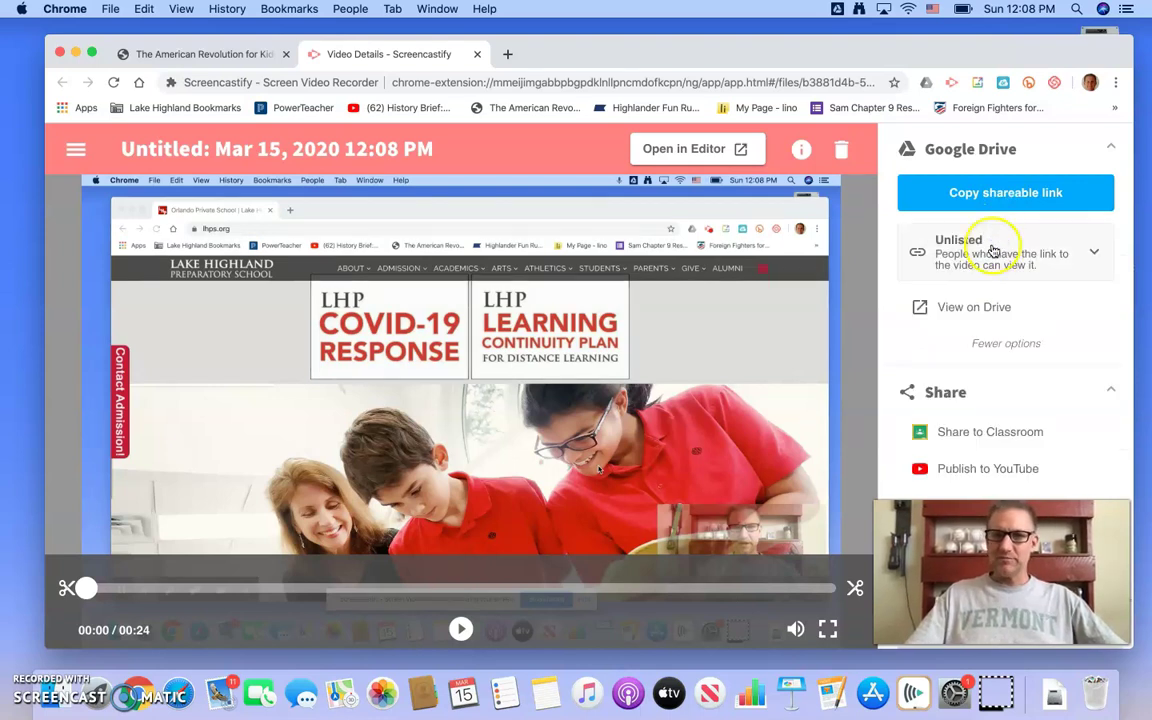
left_click(951, 309)
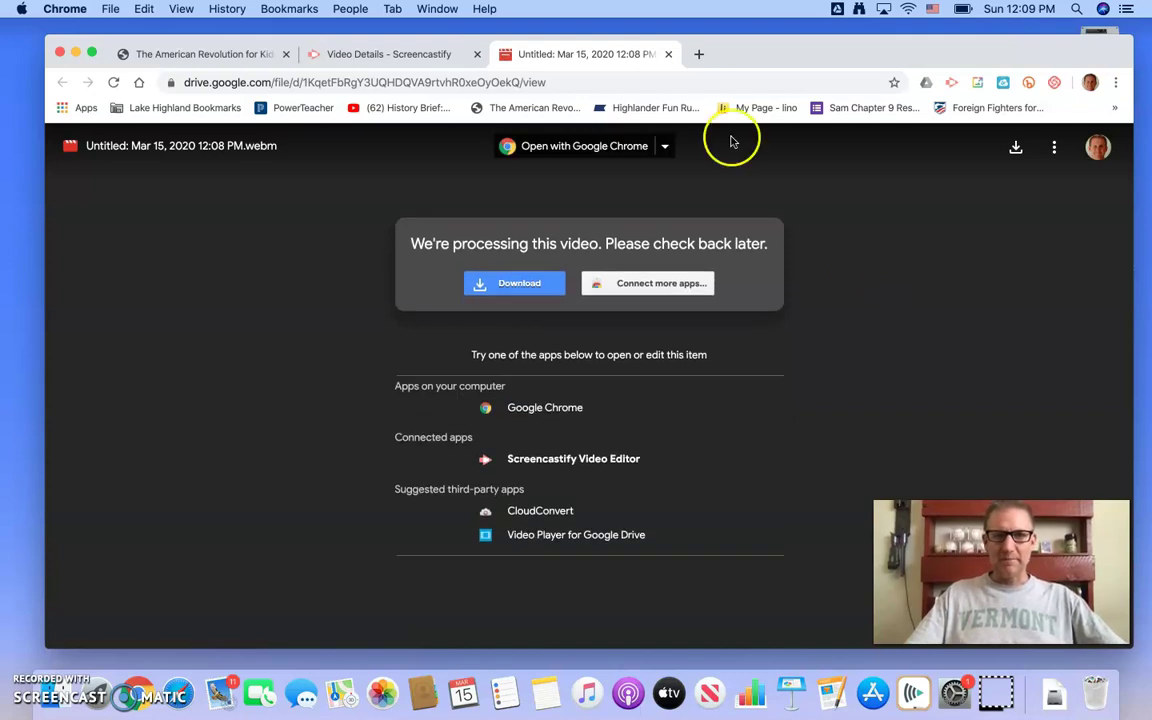
Go to drive.google.com in a new tab.
left_click(704, 52)
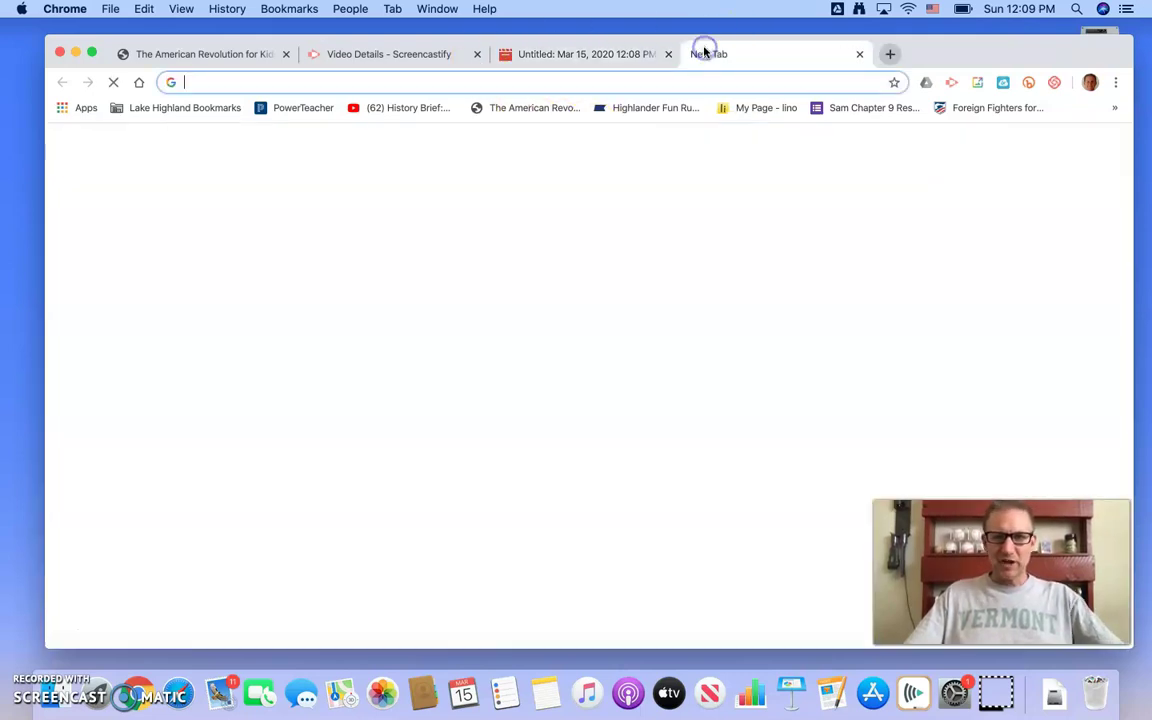
type("dribve")
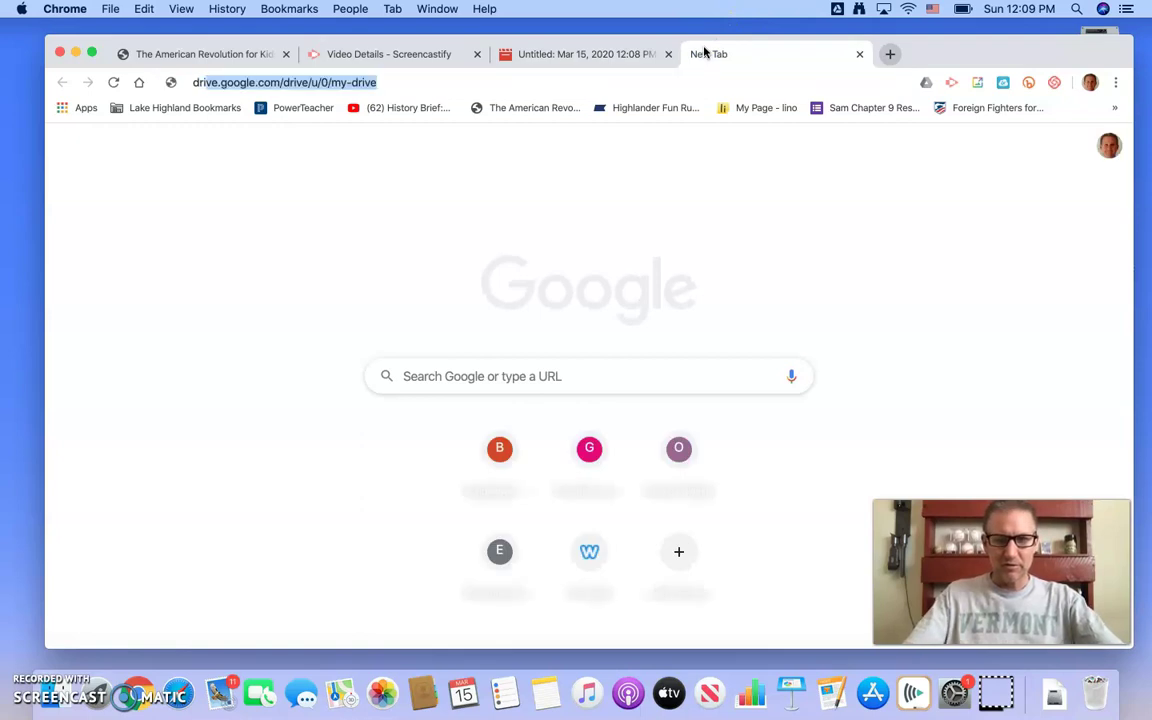
key("BackSpace")
key("BackSpace")
key("BackSpace")
key("BackSpace")
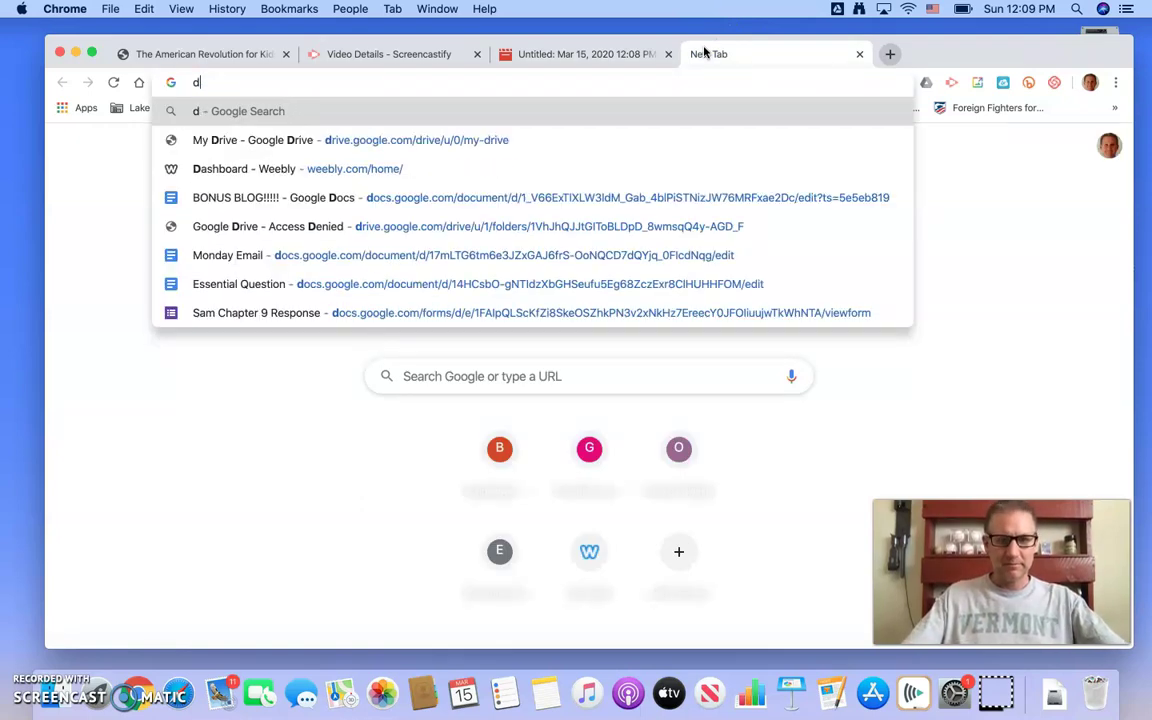
type("i")
key("BackSpace")
type("rive")
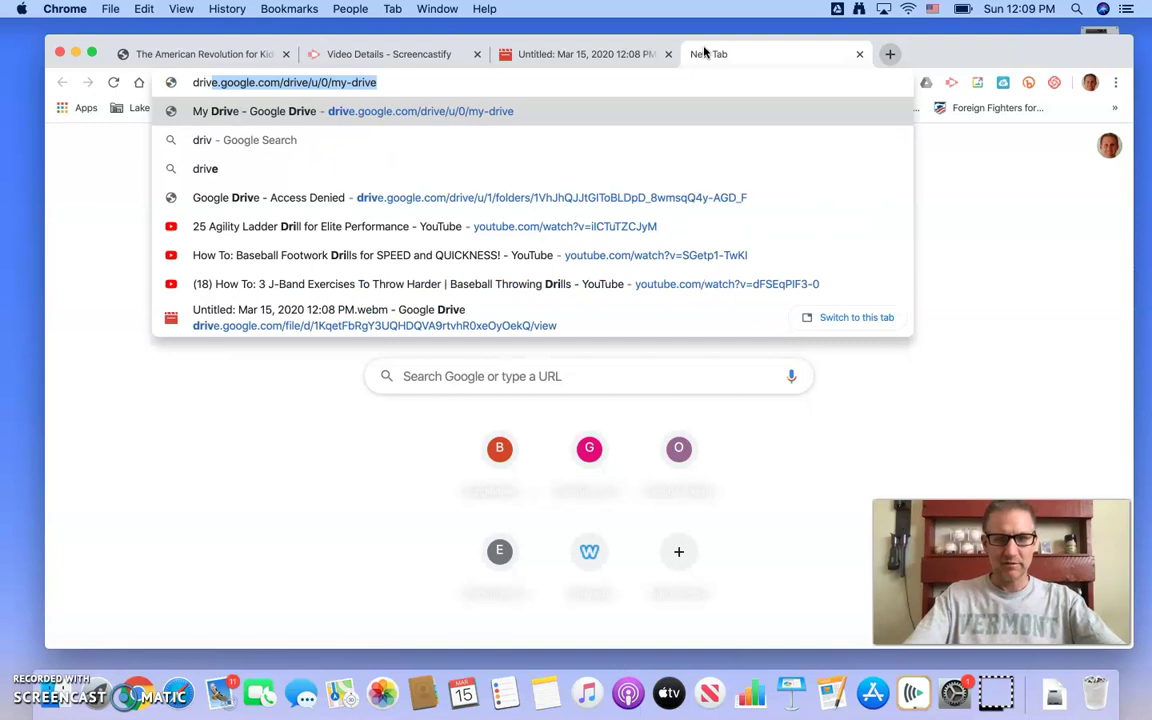
type(".")
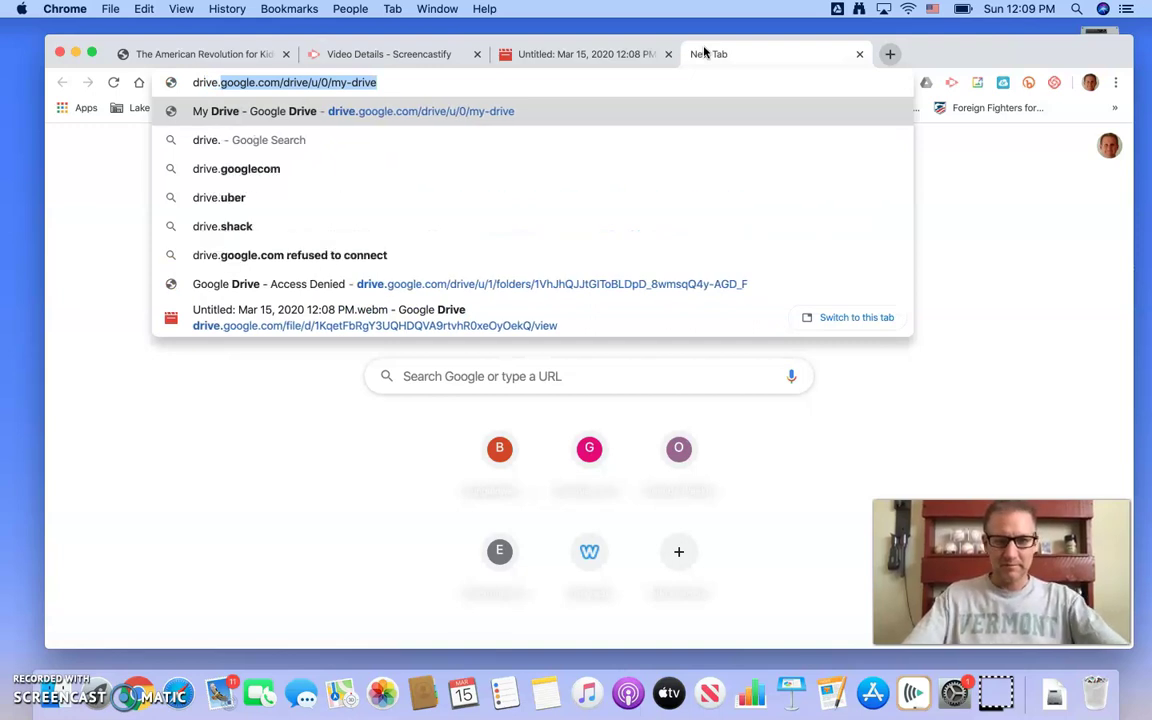
type("google.com")
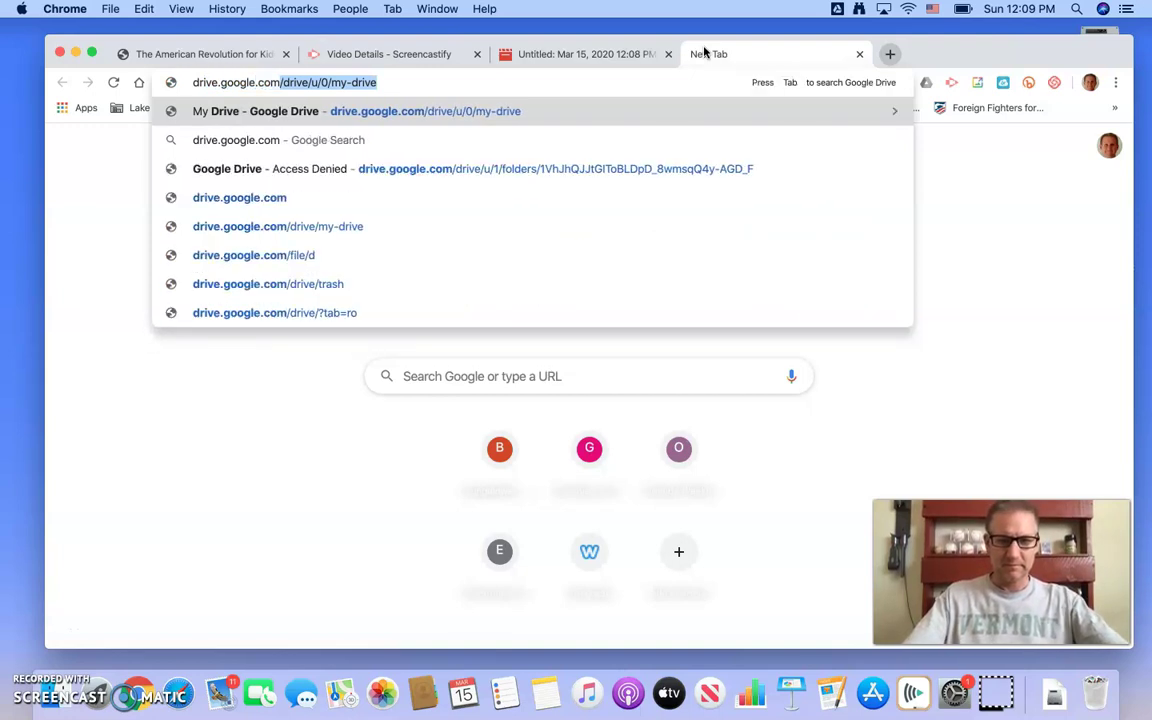
key("Return")
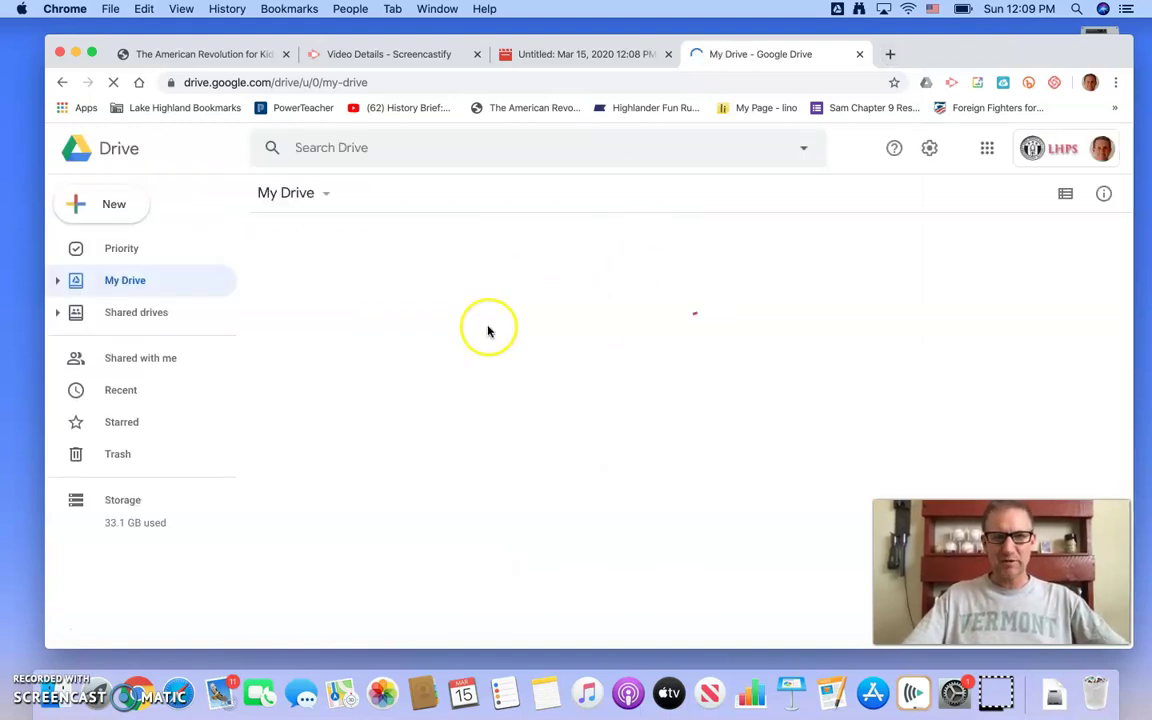
Open the Screencastify folder in My Drive.
scroll(421, 509, "down", 3)
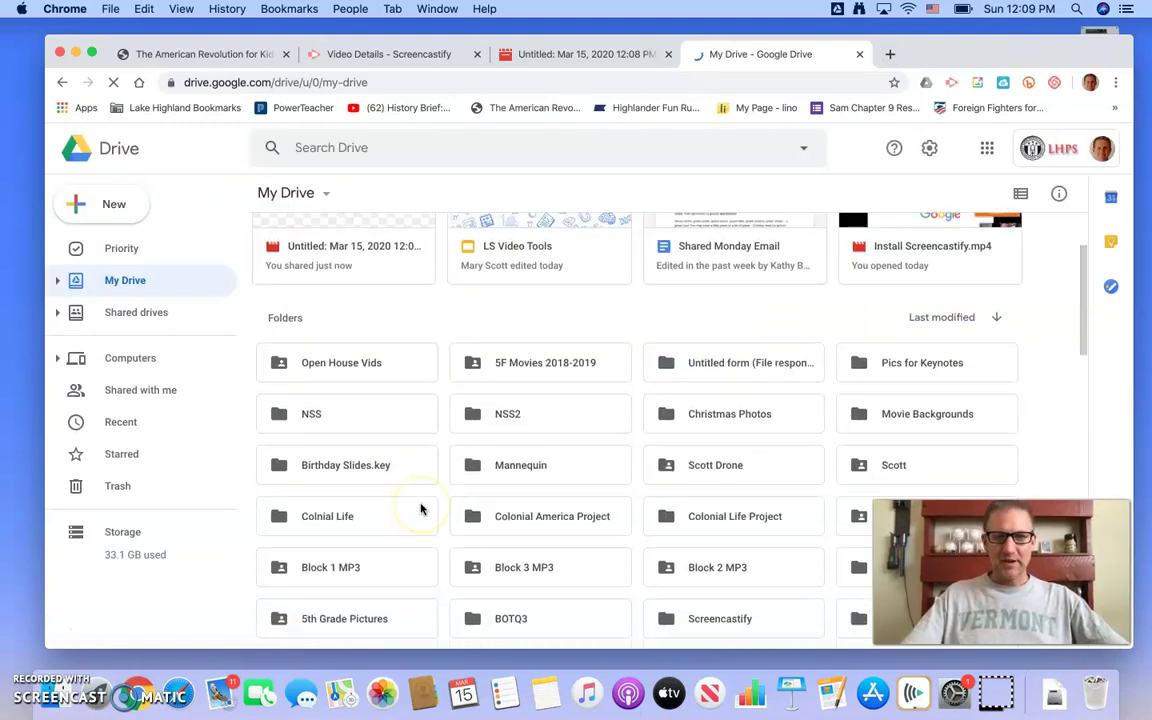
scroll(421, 509, "down", 2)
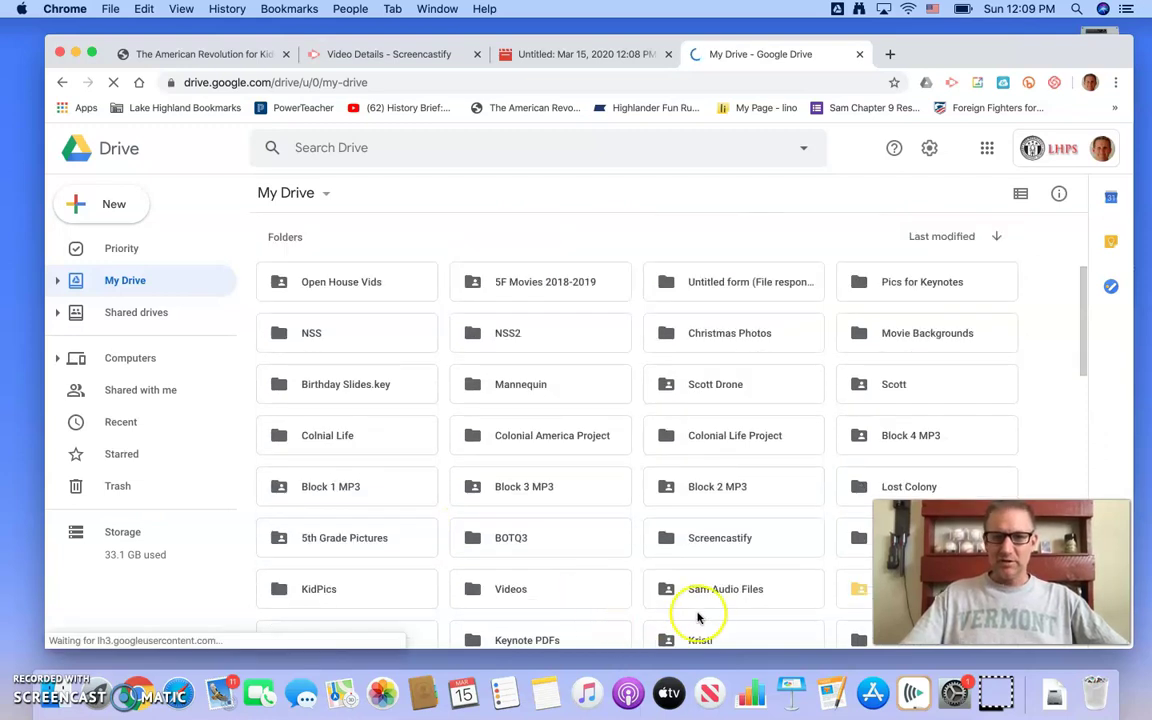
double_click(724, 541)
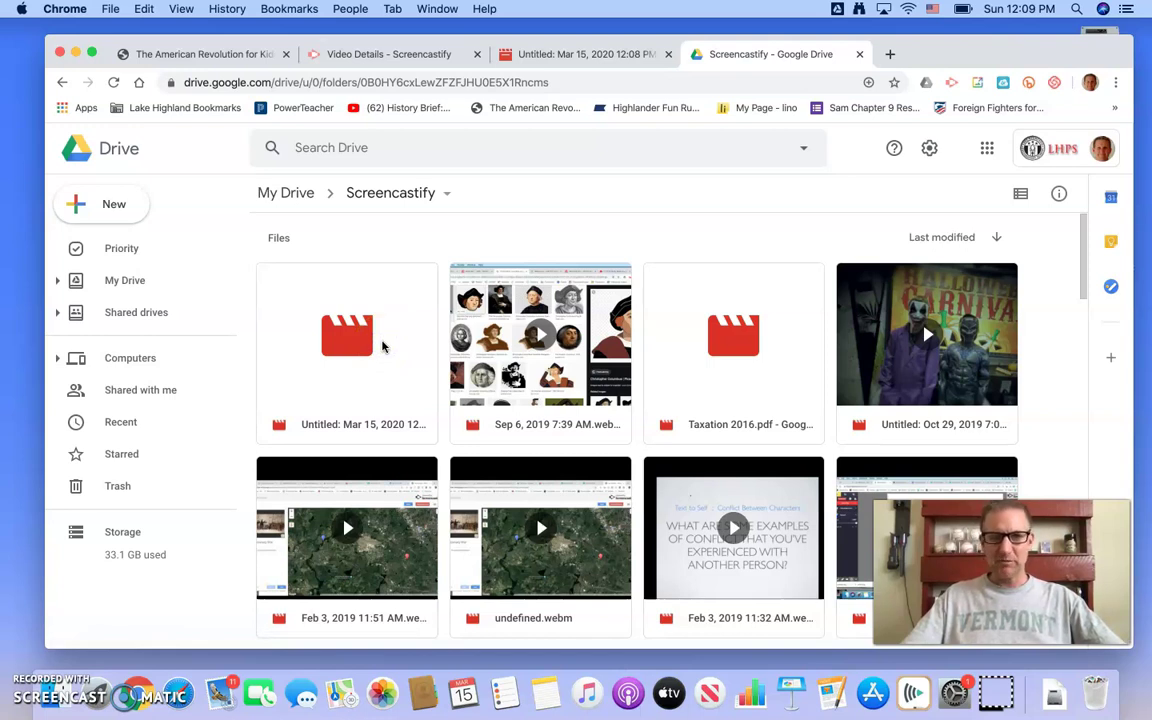
Set the Mar 15, 2020 recording's sharing to Anyone with the link can view.
right_click(382, 346)
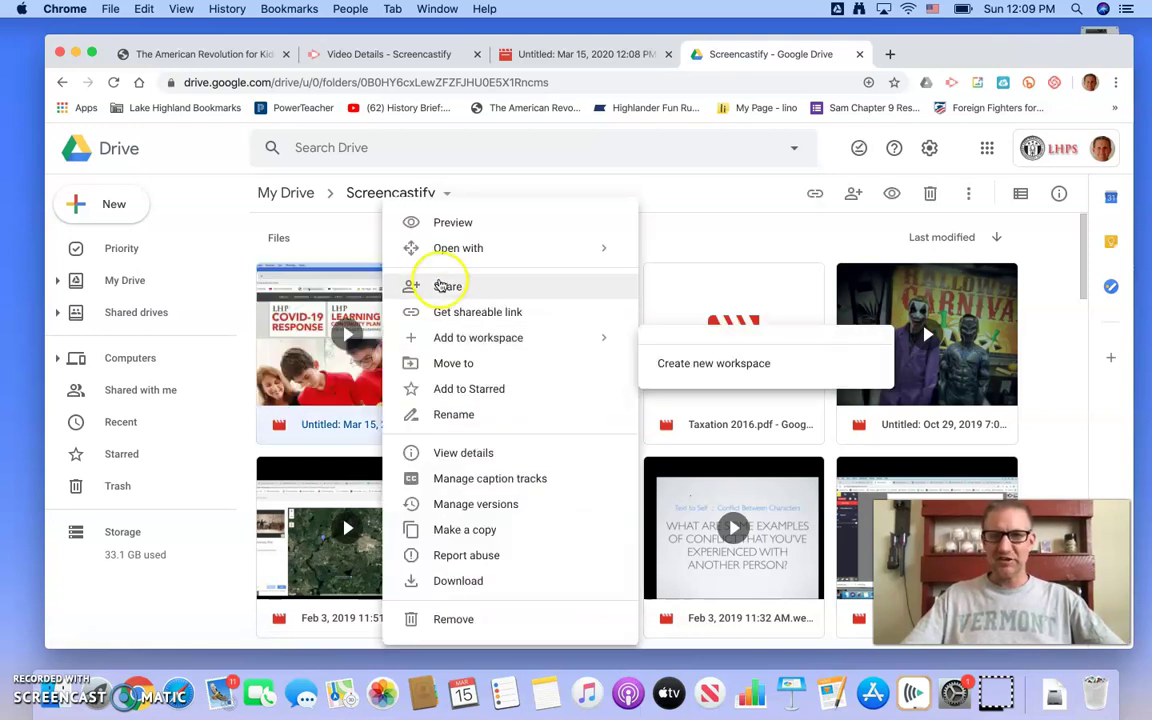
right_click(440, 287)
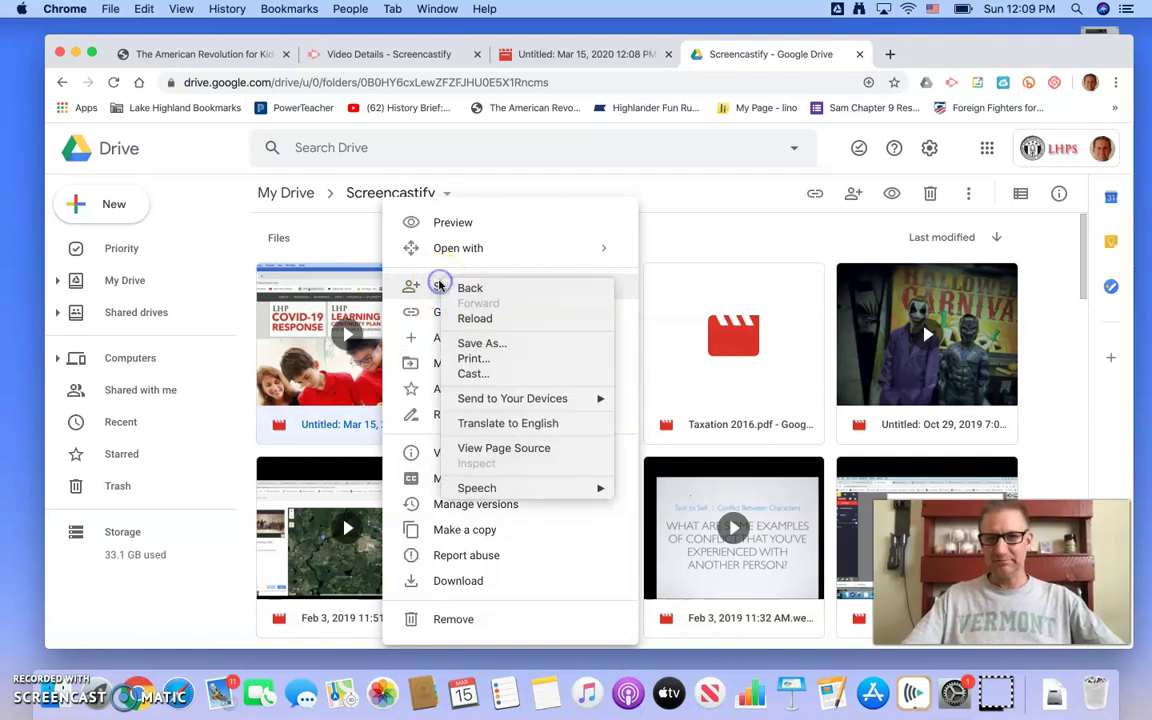
left_click(405, 289)
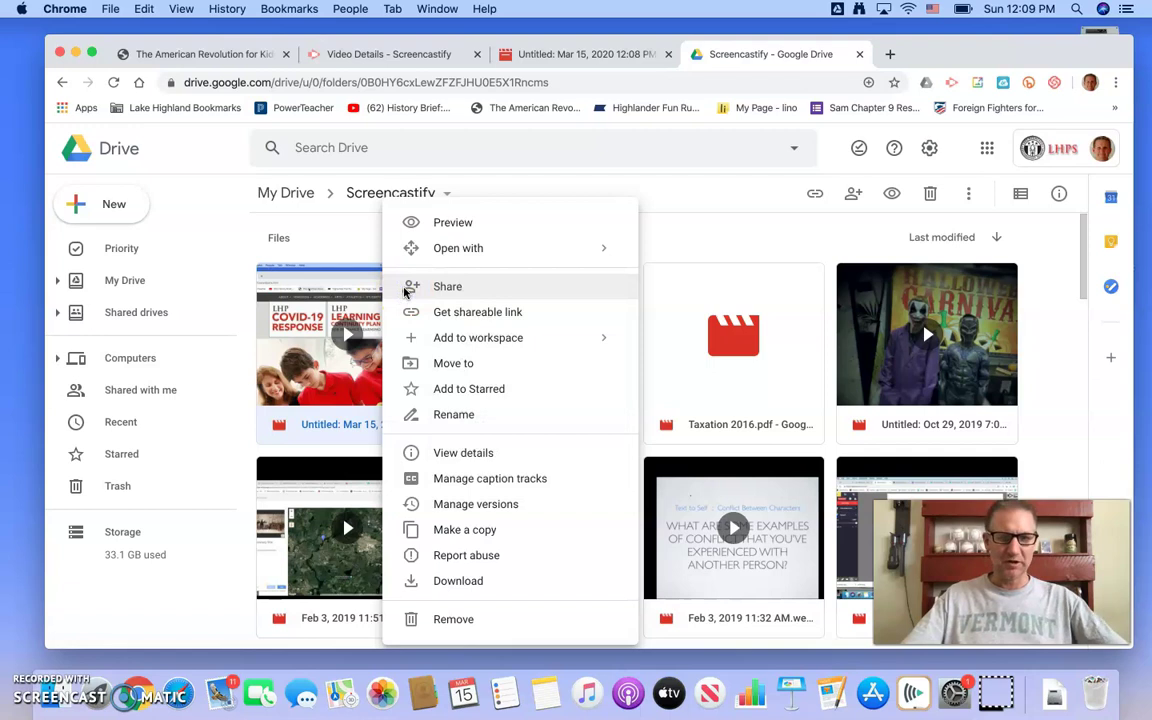
left_click(405, 289)
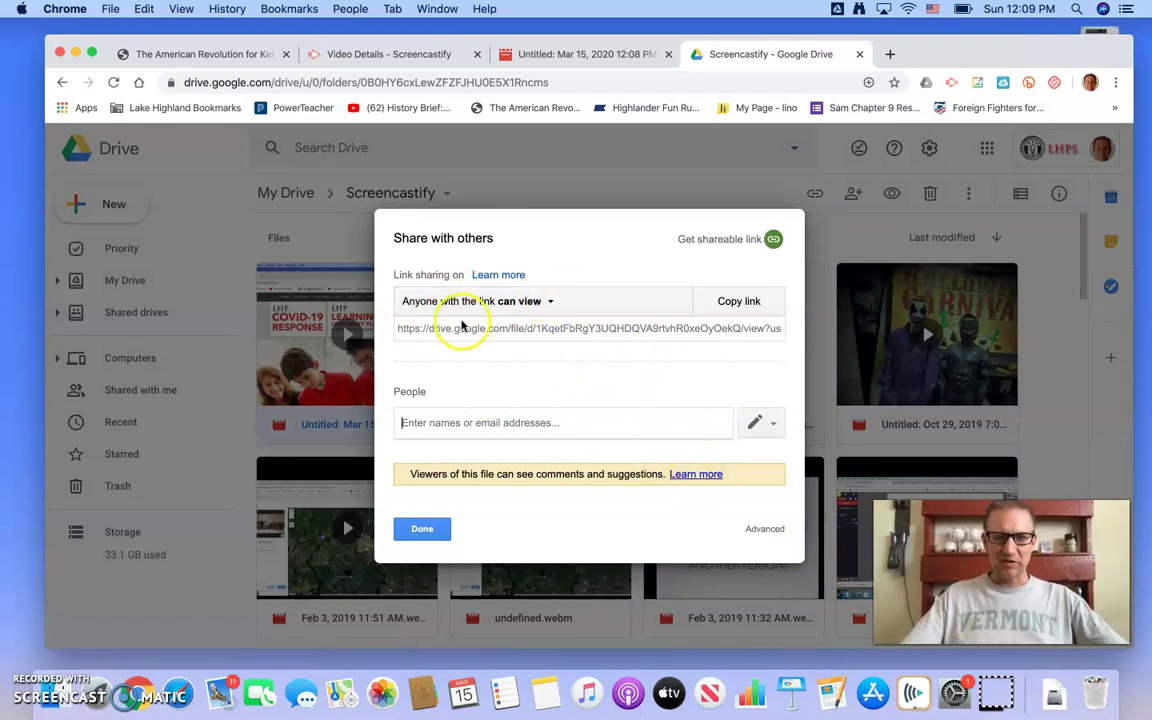
left_click(763, 526)
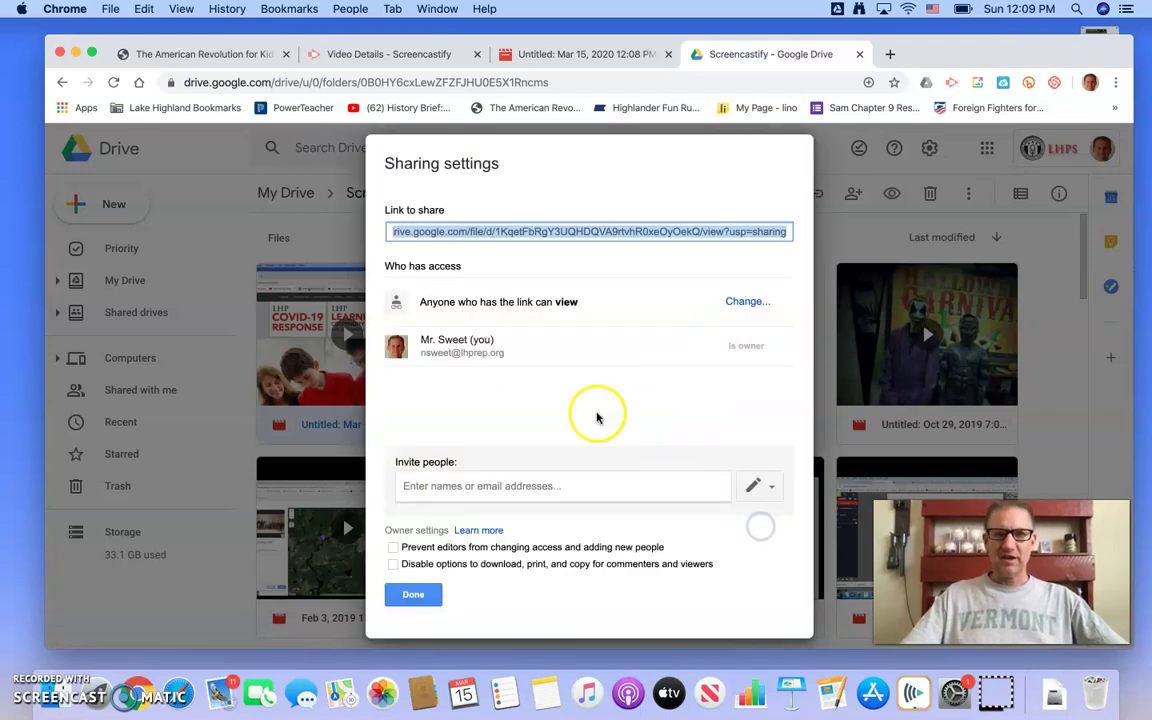
left_click(754, 300)
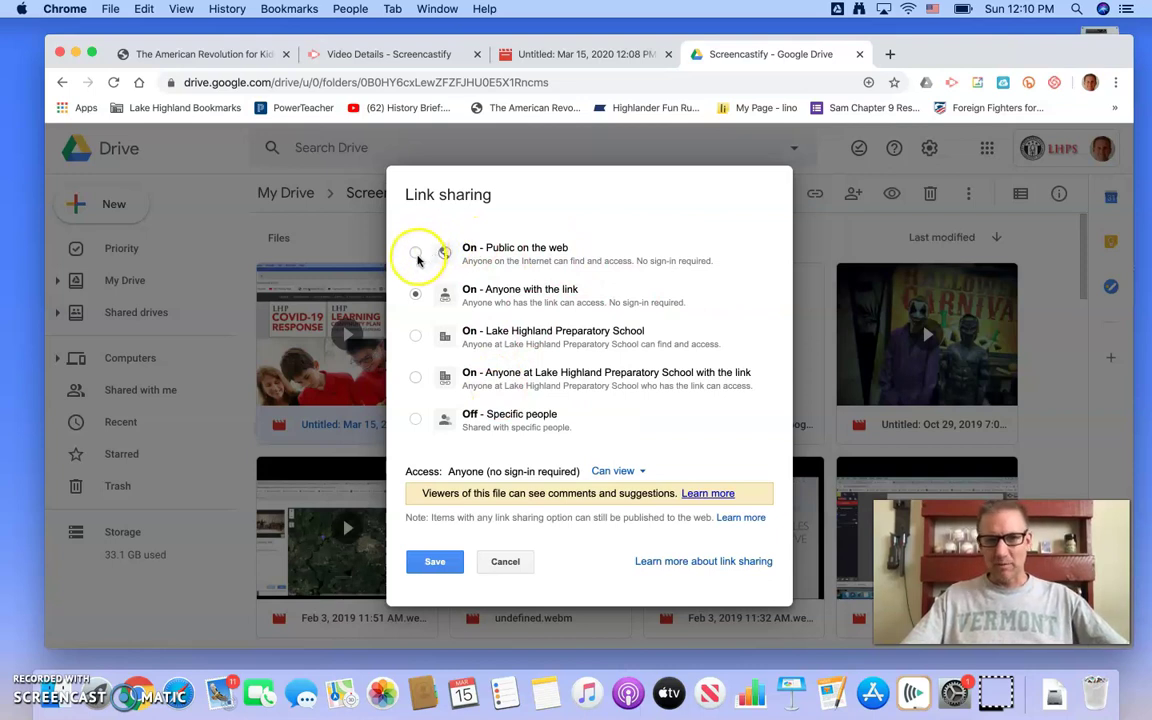
left_click(432, 562)
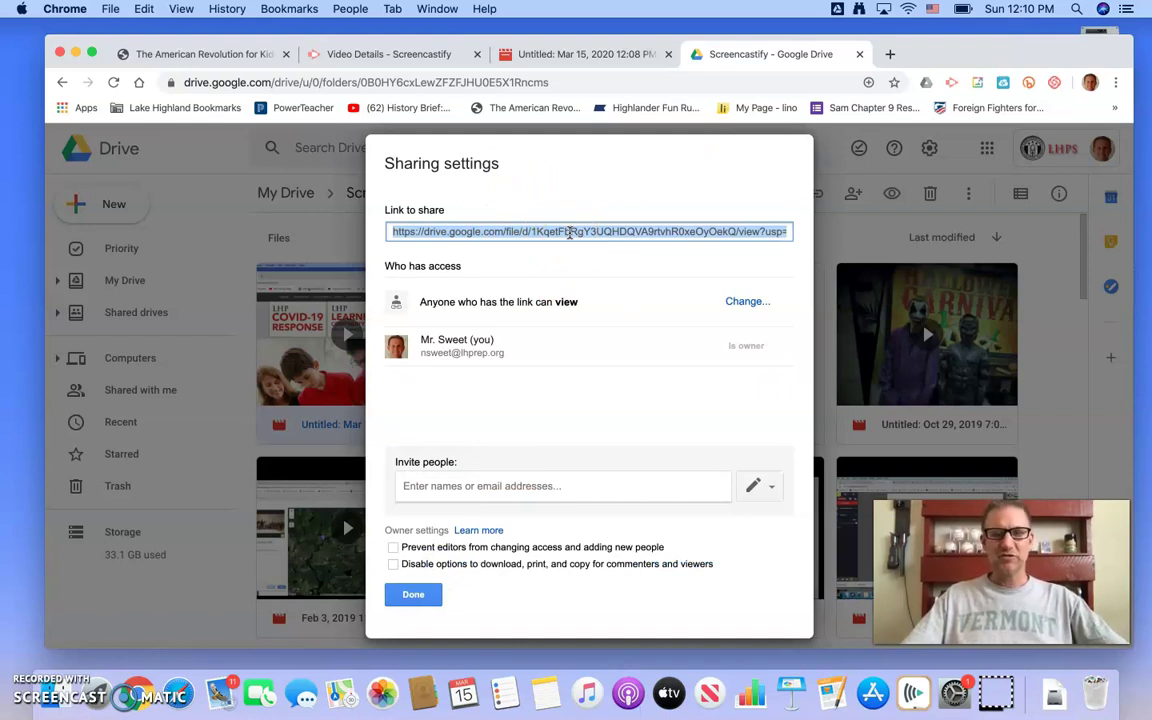
left_click(416, 595)
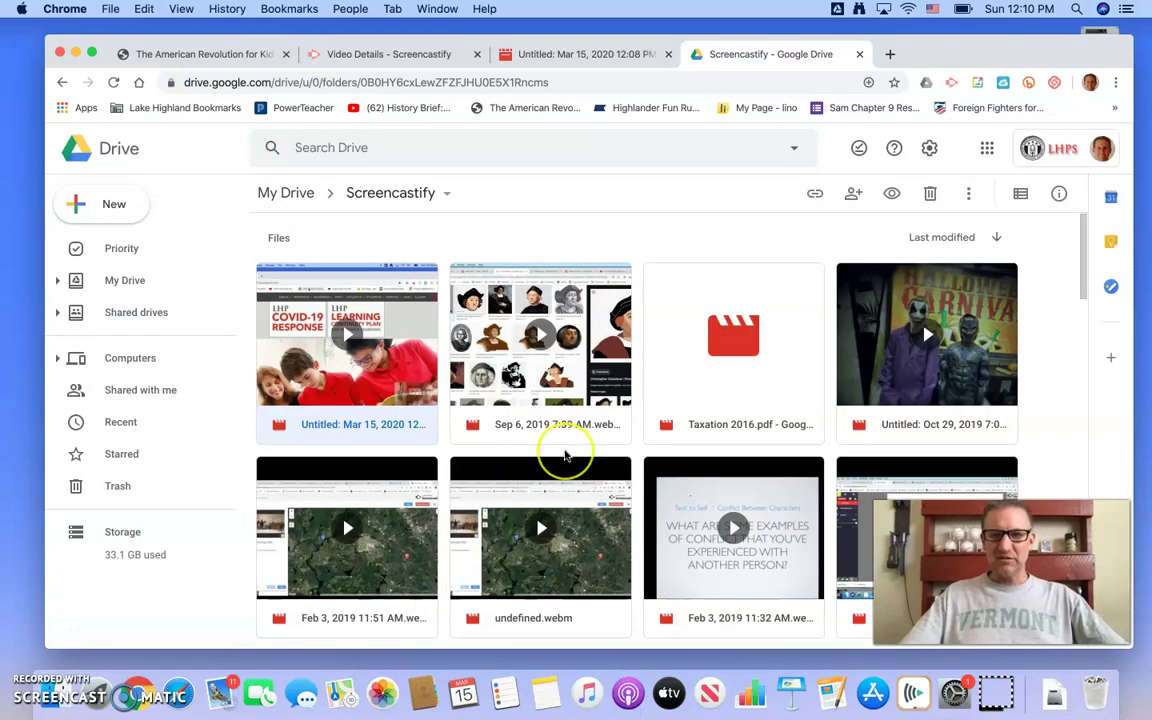
Load lhp5thgrade.com and show Subjects > Social Studies in the site menu.
scroll(563, 453, "down", 3)
scroll(565, 455, "up", 3)
left_click(591, 78)
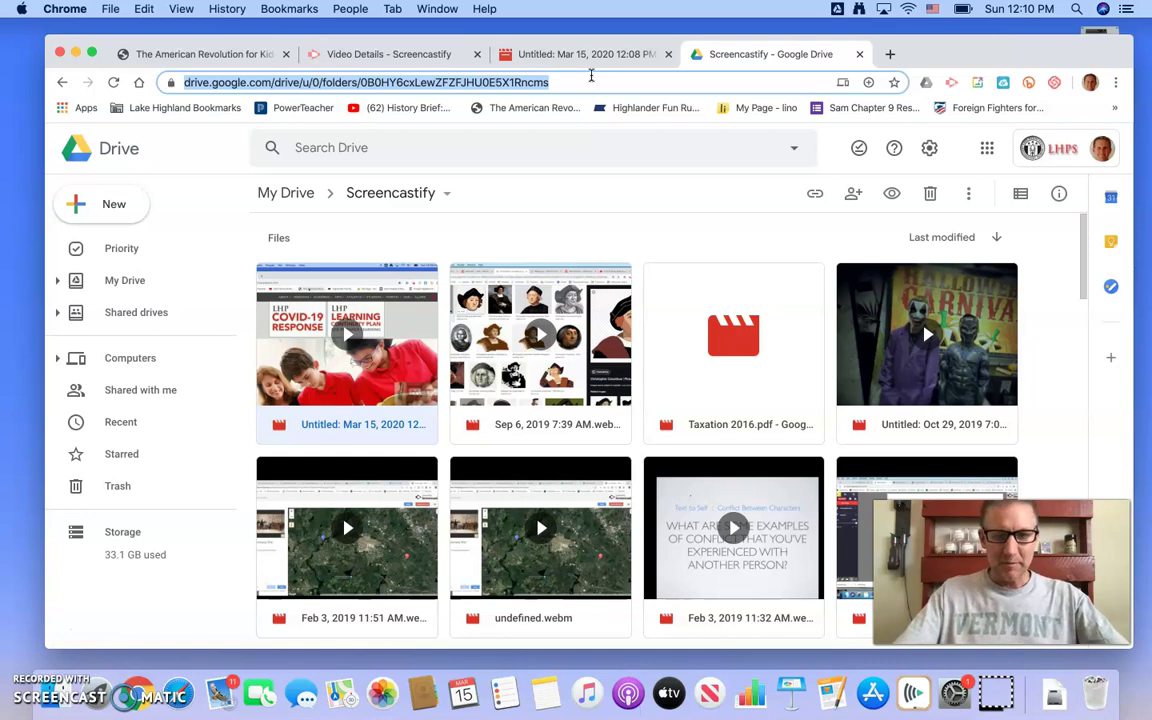
type("lhp")
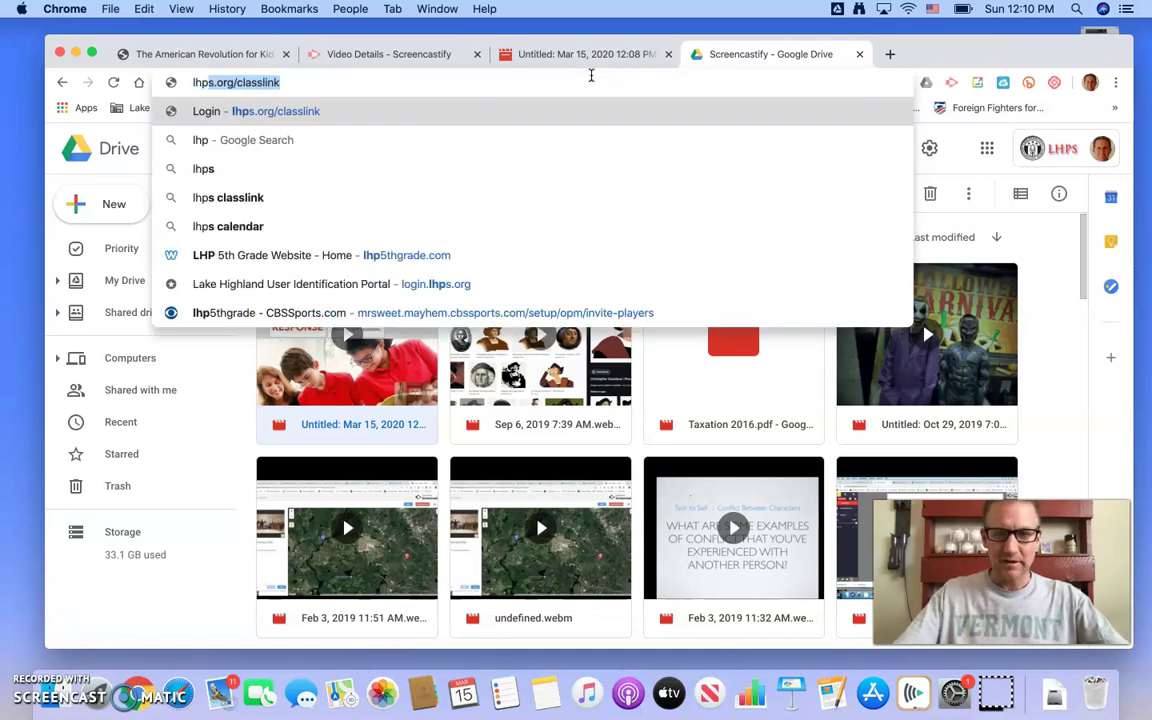
type("5thgrade")
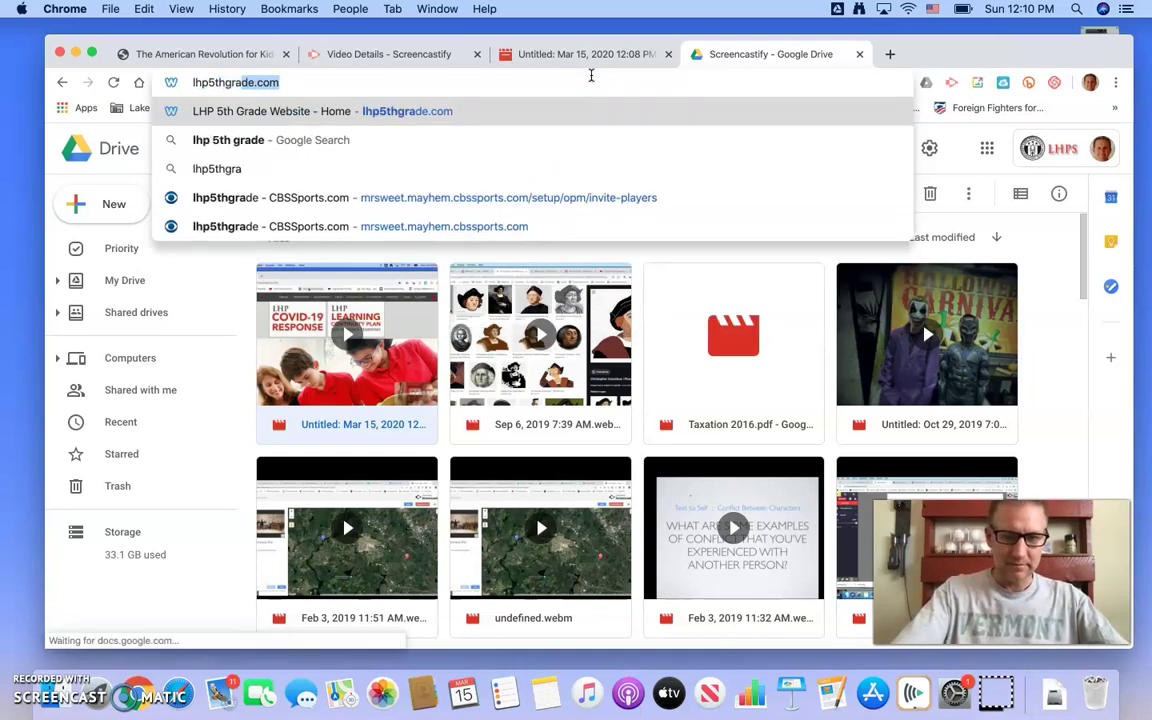
type(".com")
key("Return")
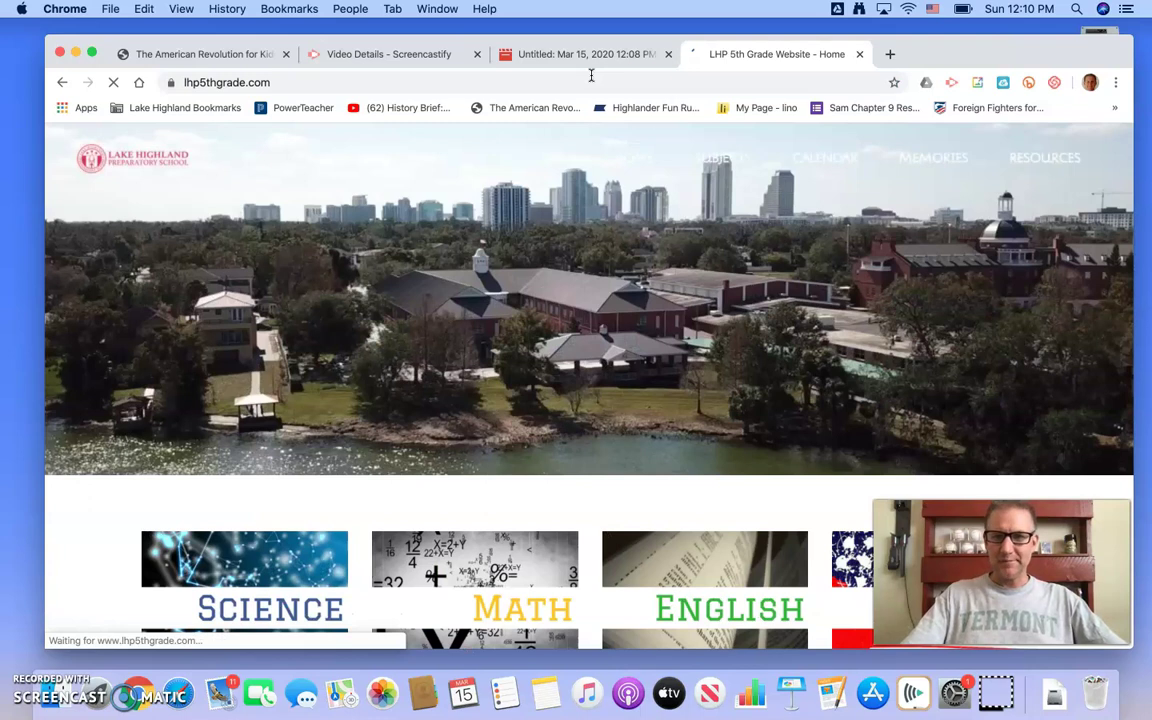
mouse_move(725, 163)
mouse_move(727, 288)
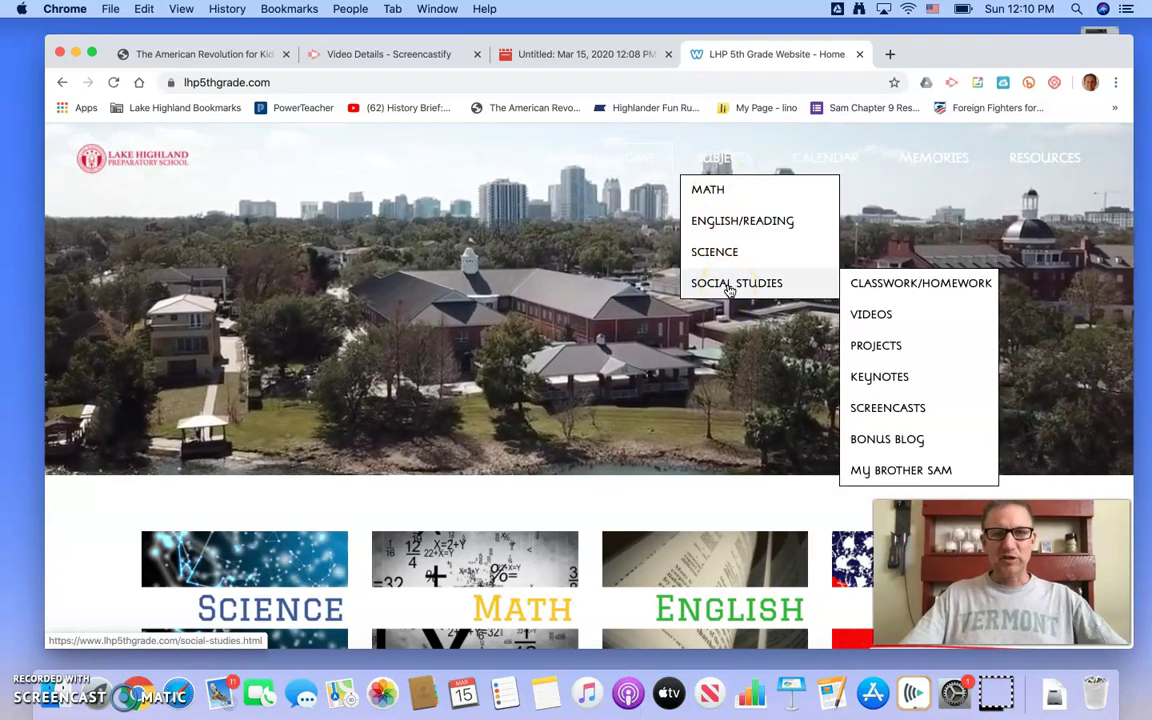
Go to the Screencasts page and browse the history video thumbnails, Henry Hudson through the Louisiana Purchase.
left_click(879, 409)
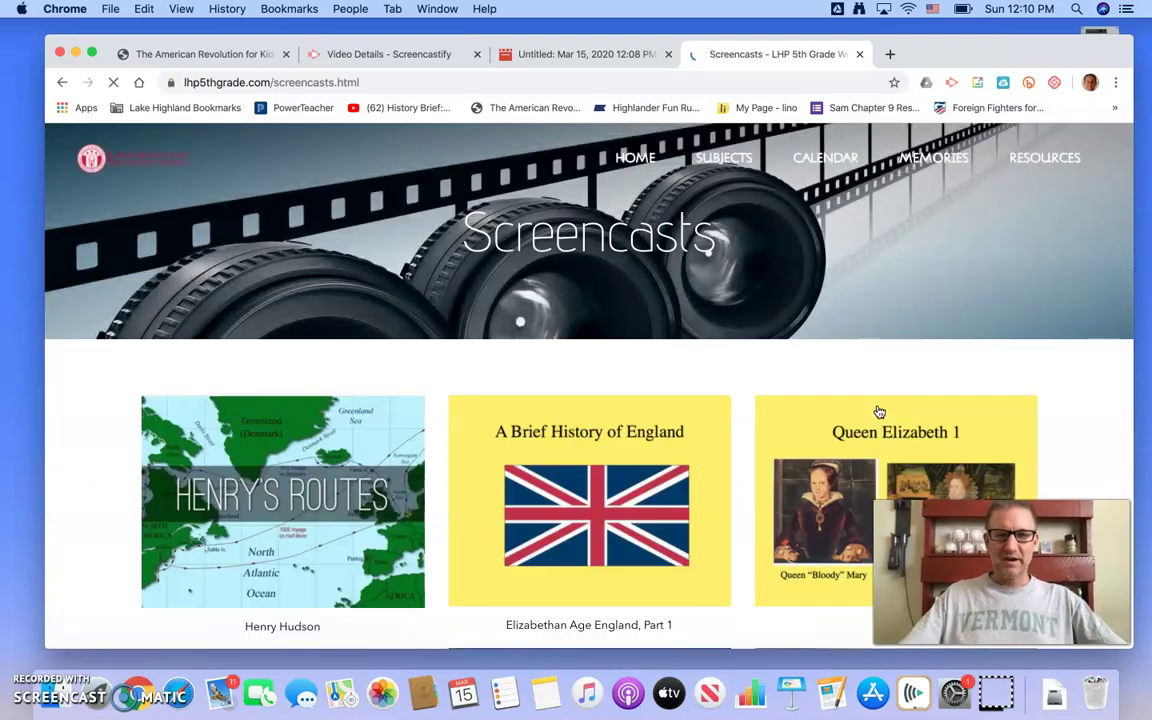
scroll(747, 343, "down", 10)
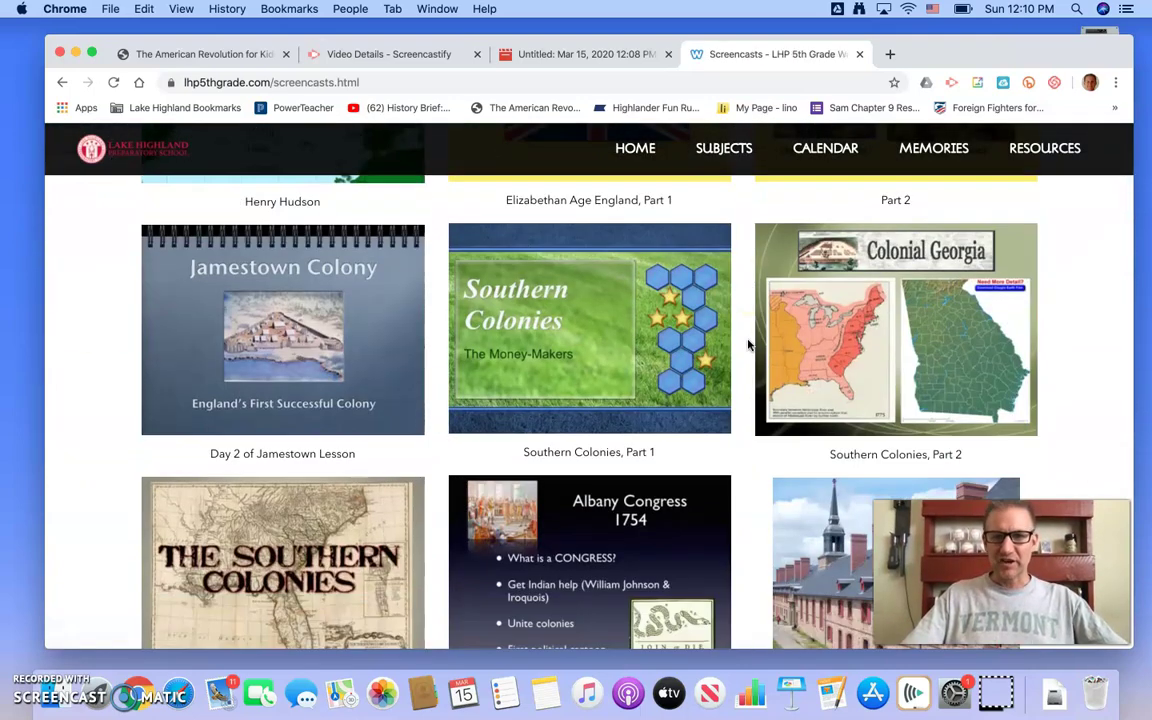
scroll(747, 345, "down", 15)
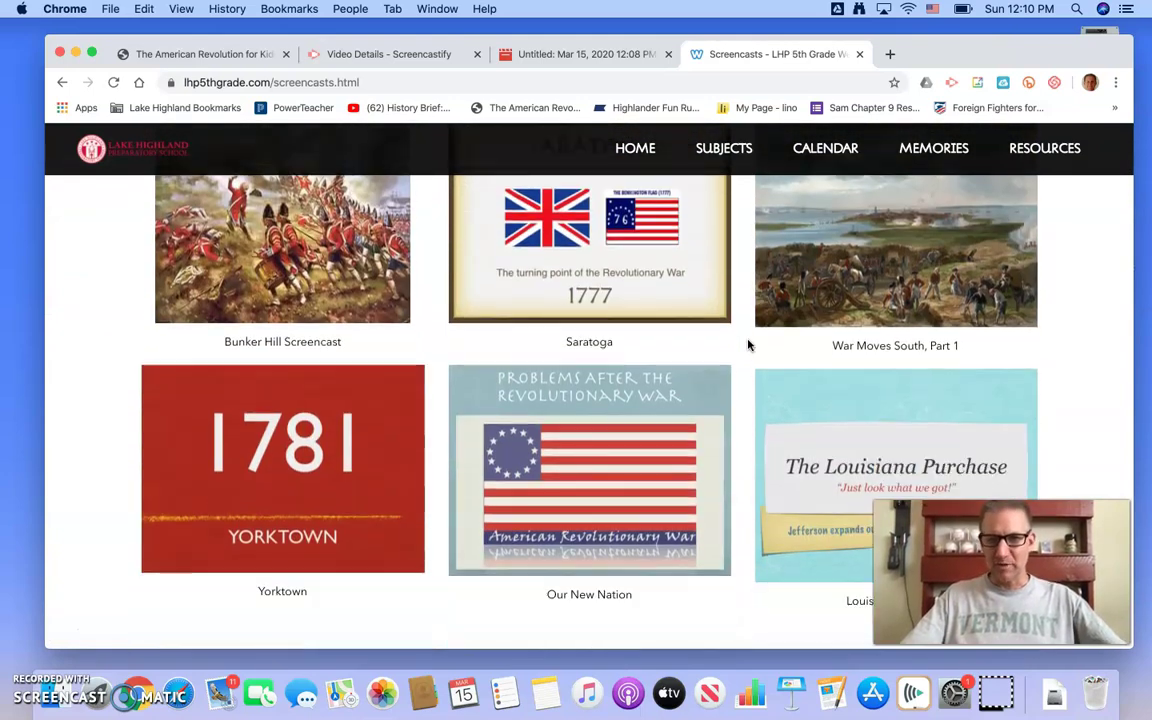
scroll(747, 345, "up", 20)
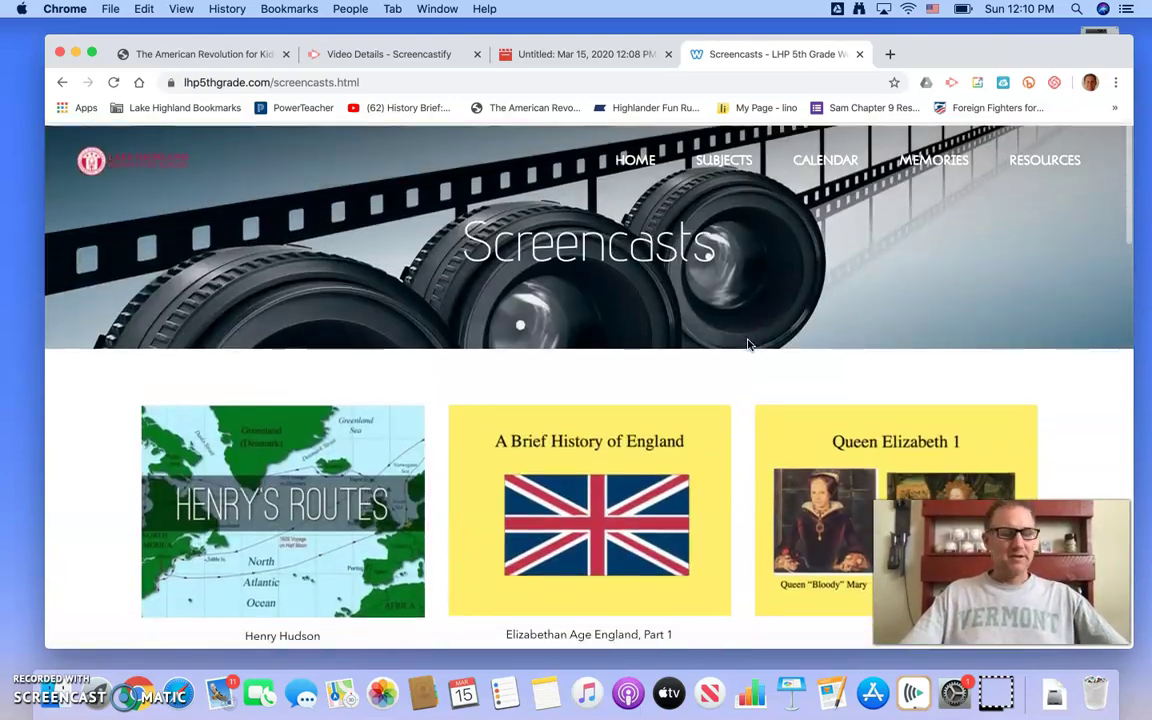